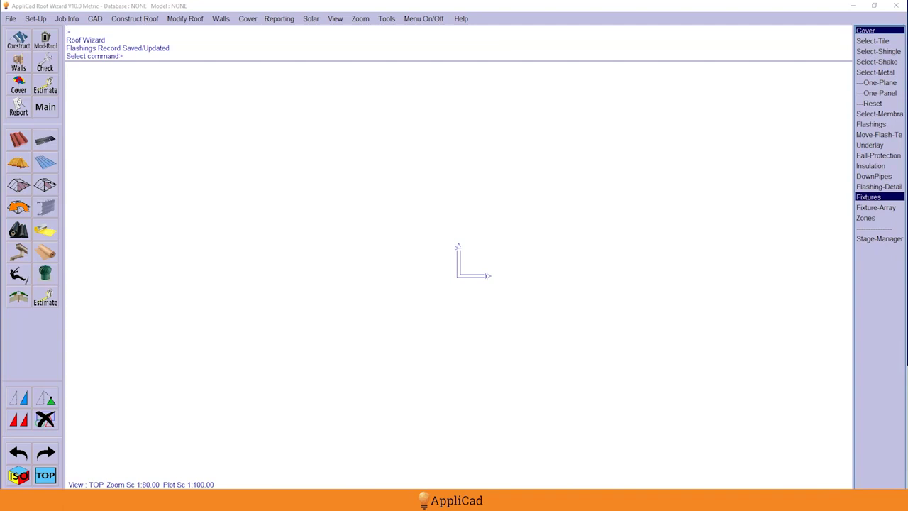
Move the Acrobat window showing Plan Bid Set 12-2-2020.pdf over the AppliCad canvas
drag(0, 124, 397, 37)
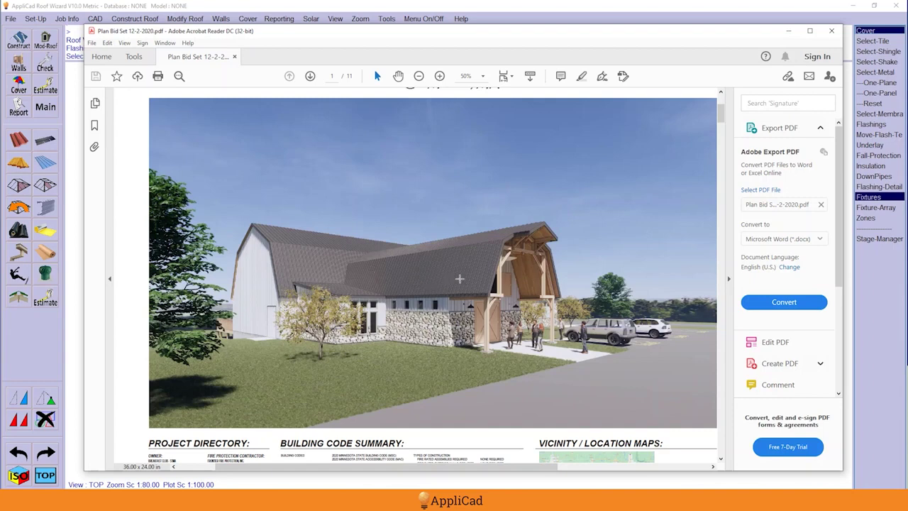
Page down through the bid set PDF to the Roof Plan on page 6
scroll(461, 279, down, 10)
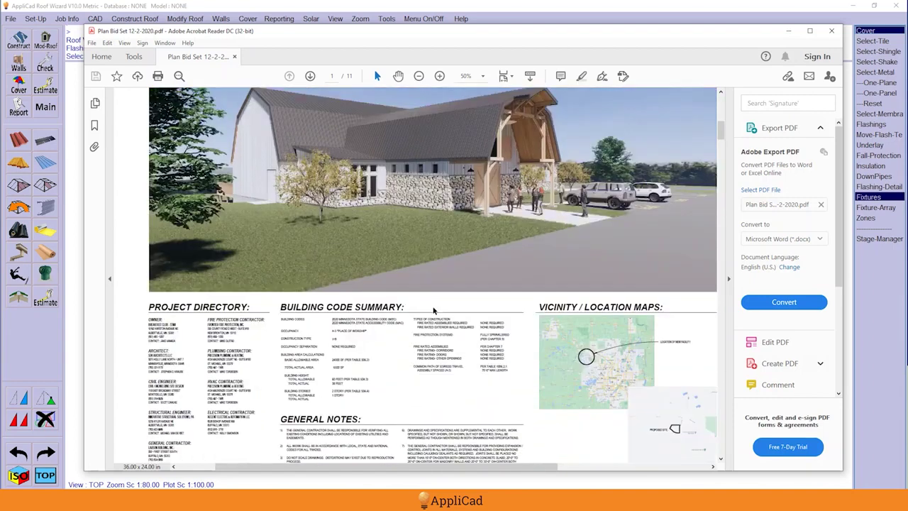
scroll(498, 267, down, 6)
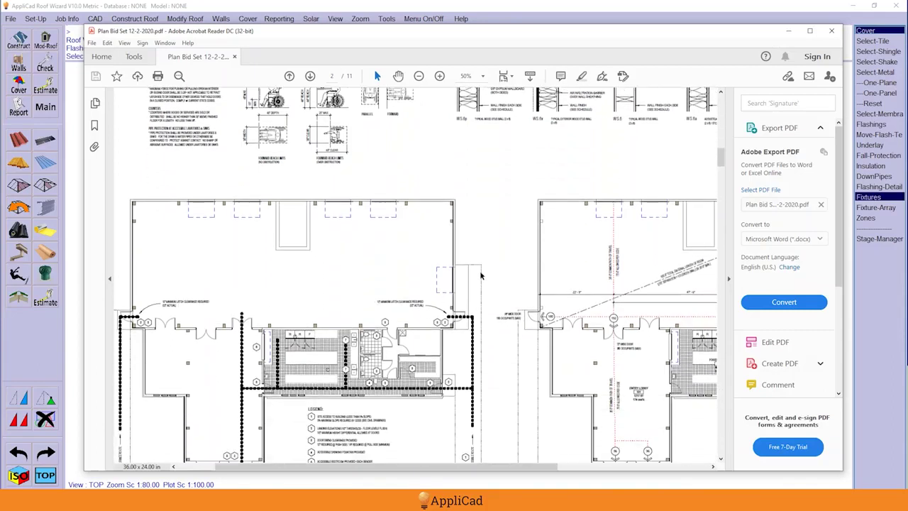
scroll(498, 266, down, 8)
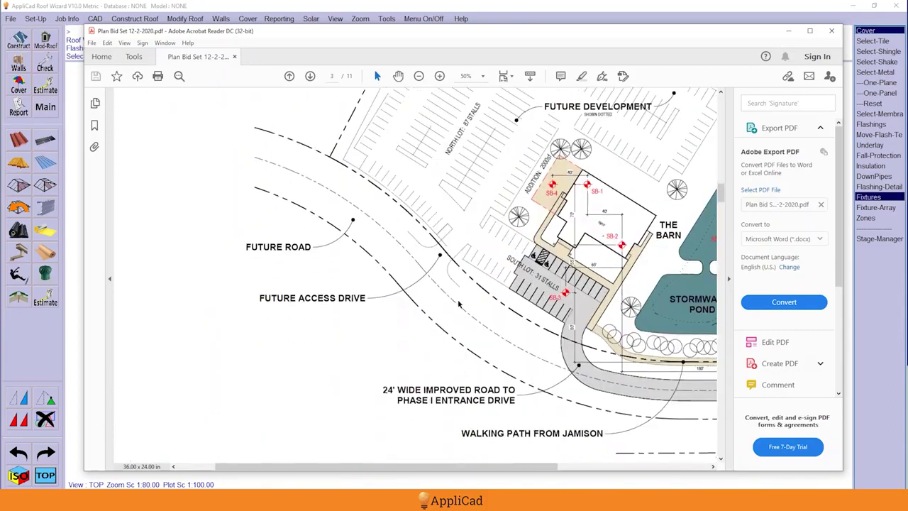
scroll(496, 269, down, 10)
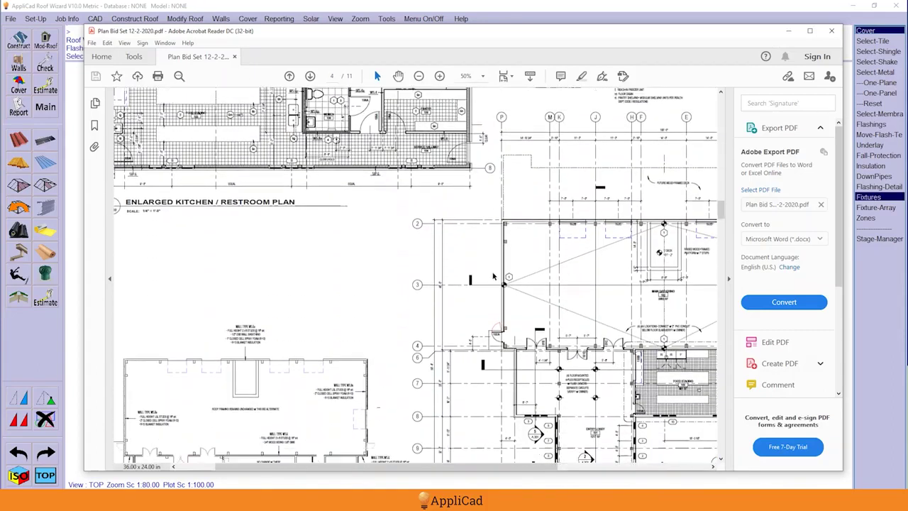
scroll(509, 254, down, 10)
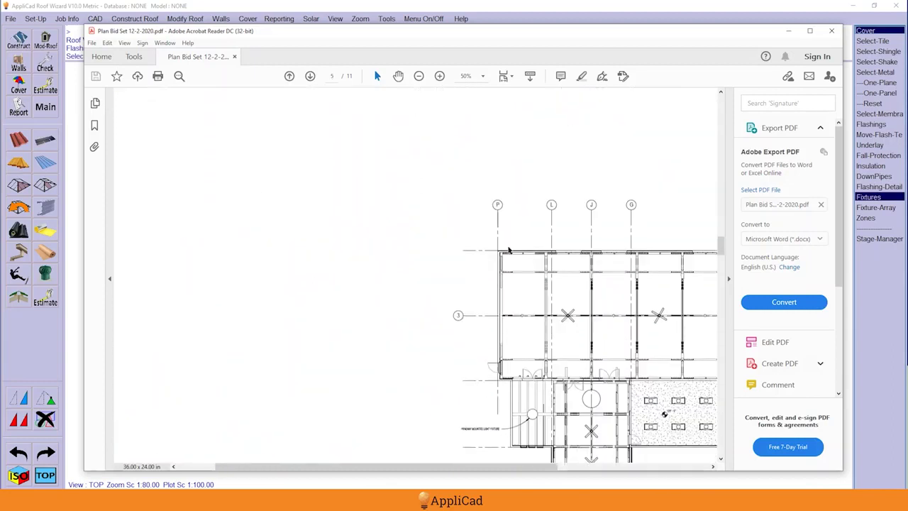
scroll(501, 259, down, 5)
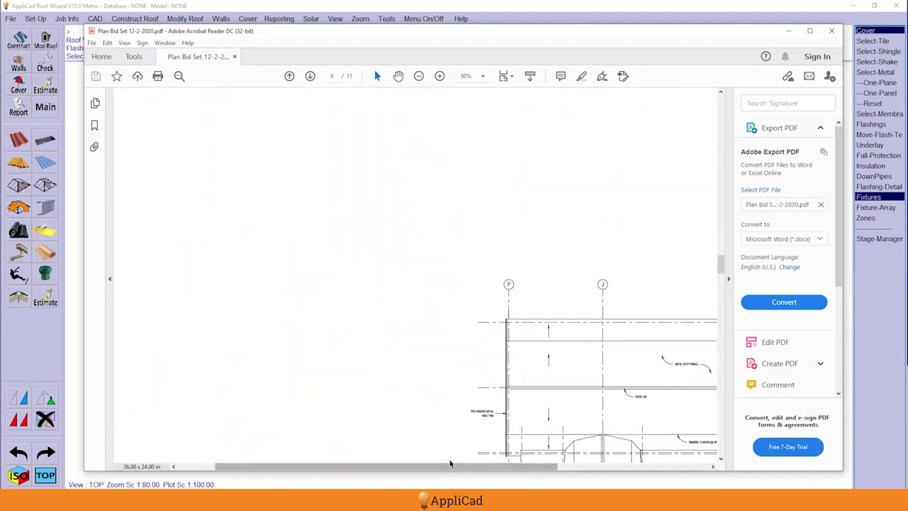
drag(458, 469, 547, 470)
scroll(468, 306, down, 5)
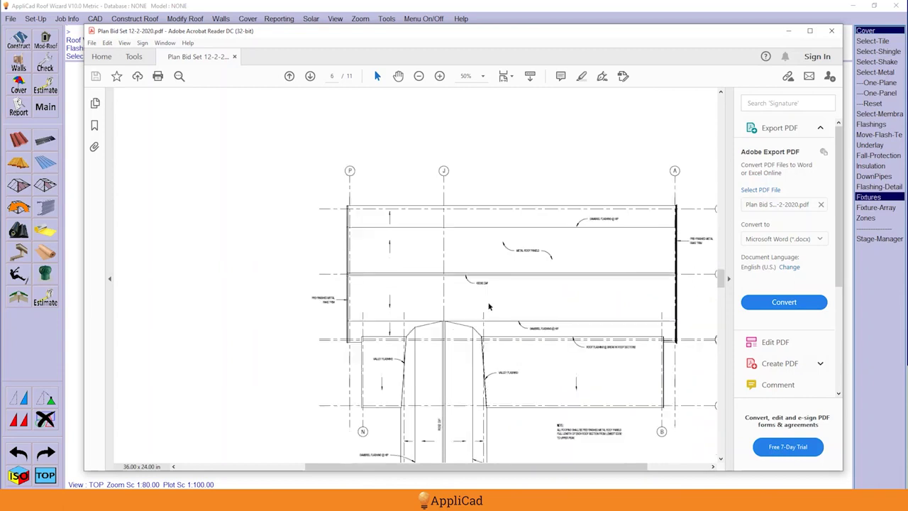
scroll(491, 306, down, 3)
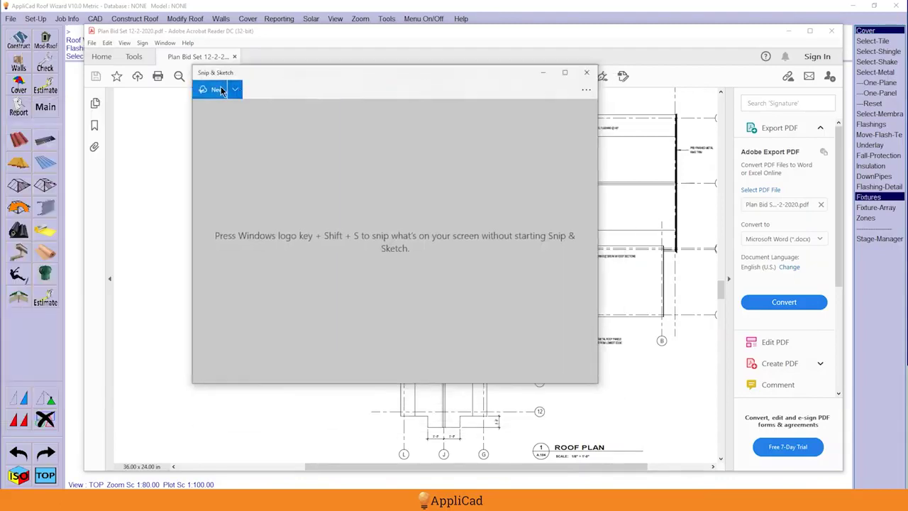
Capture the roof plan area as a Snip & Sketch snip and put the snip window away
click(209, 87)
mouse_move(327, 106)
mouse_down()
mouse_move(379, 192)
mouse_move(595, 371)
mouse_move(686, 428)
mouse_move(681, 442)
mouse_move(688, 432)
mouse_up()
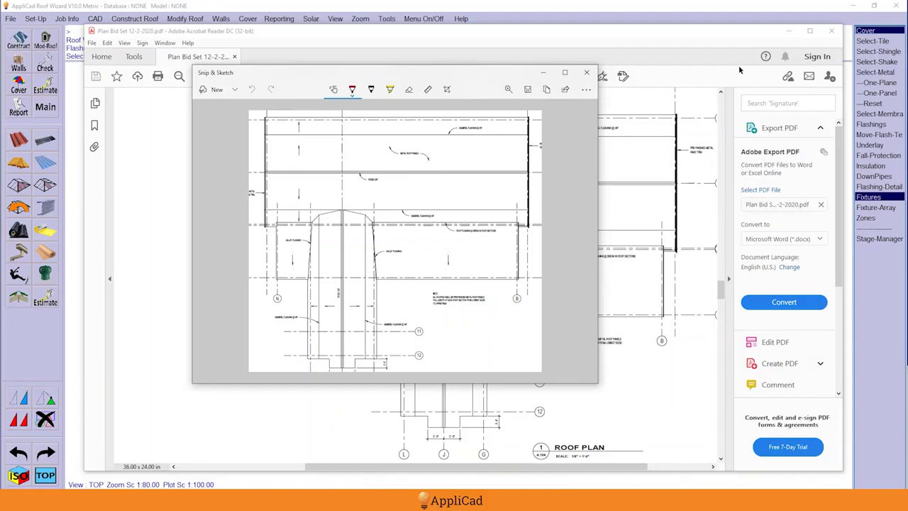
click(544, 71)
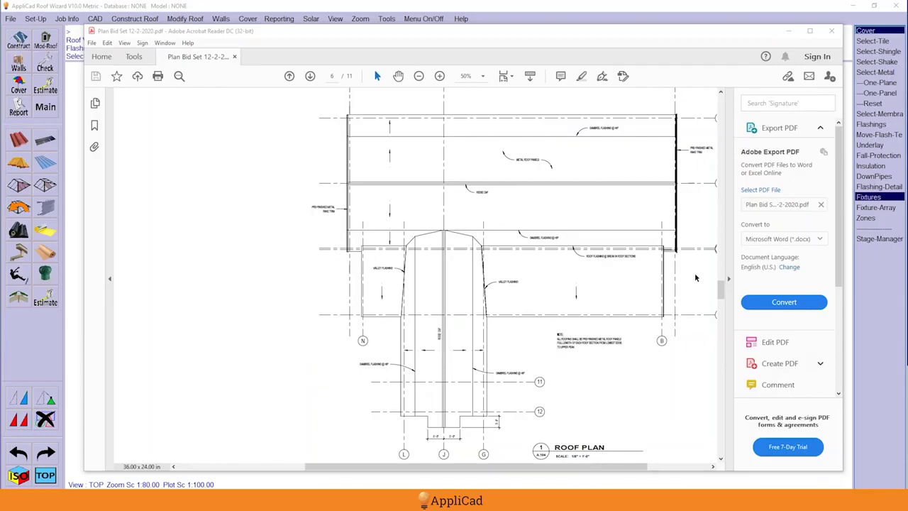
Bring the West and East Building Elevations on page 7 into view
scroll(695, 279, down, 5)
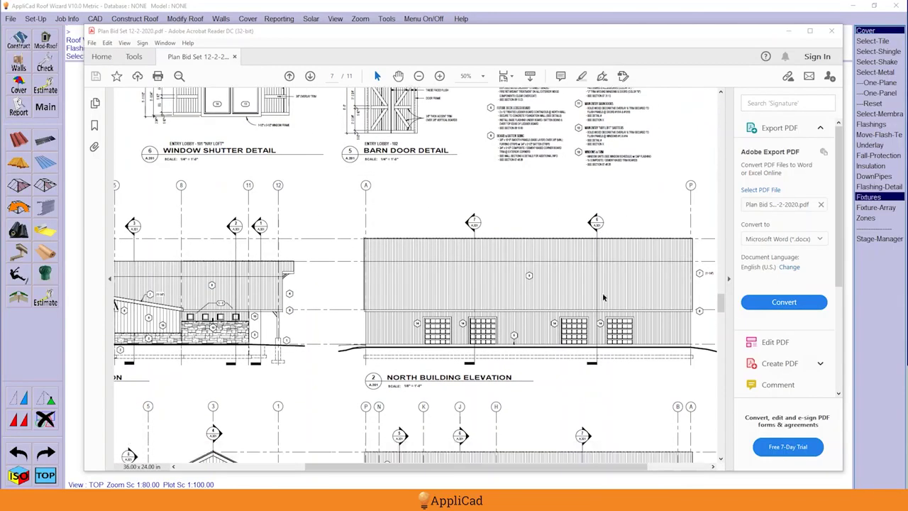
scroll(604, 297, down, 4)
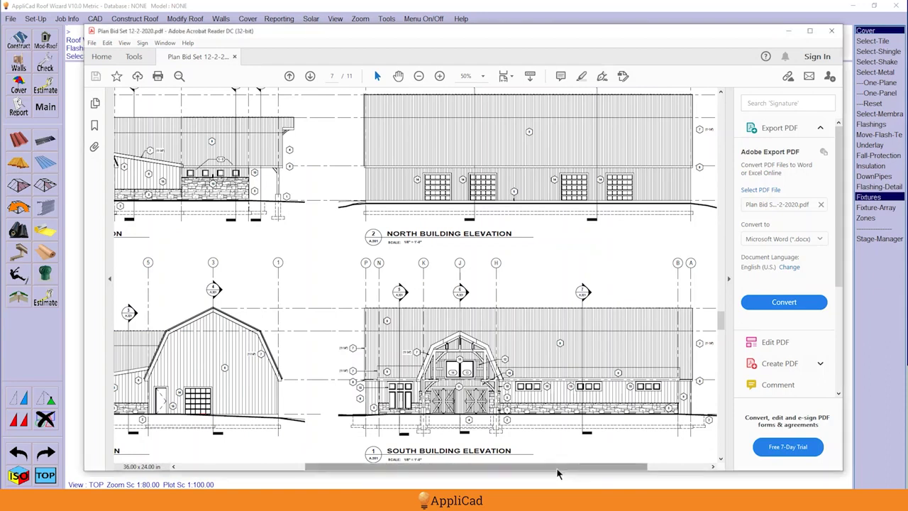
drag(560, 467, 550, 474)
scroll(496, 417, left, 5)
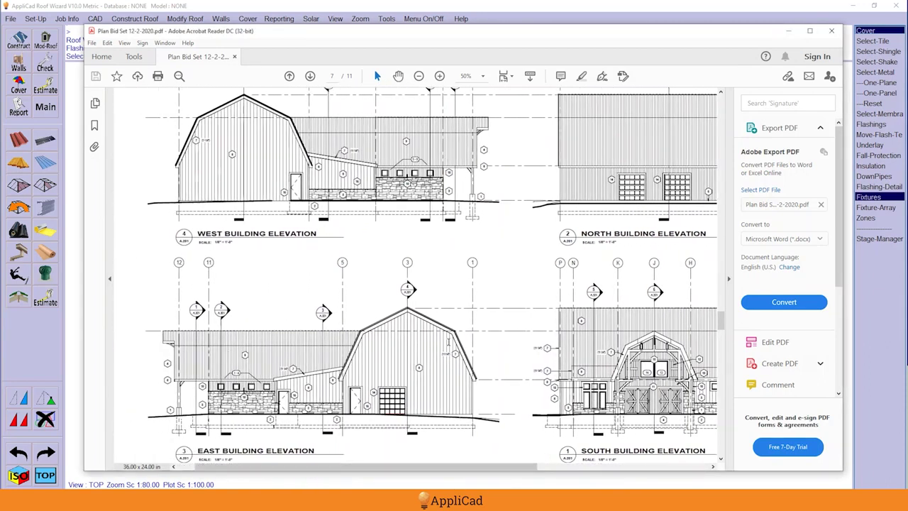
scroll(499, 273, up, 2)
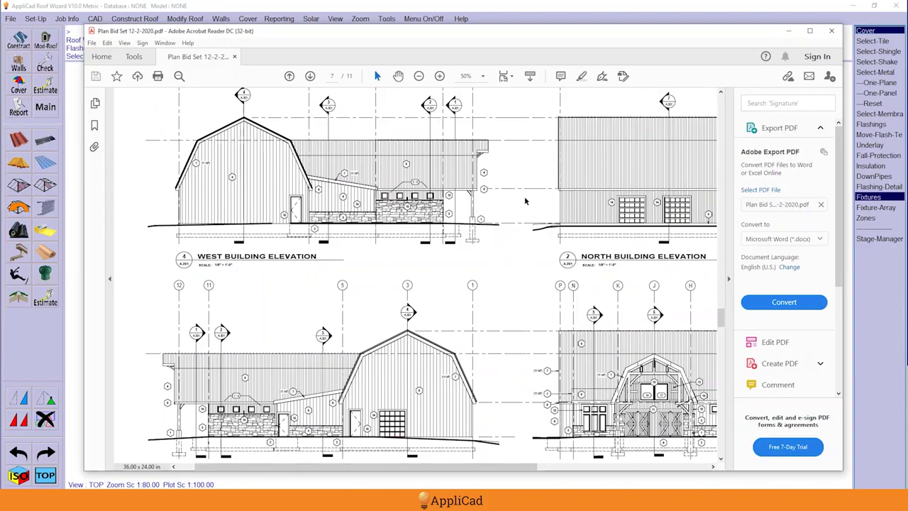
Minimize Acrobat, start Construct > Track-Outline, and bring up the Enable Underlay options
click(788, 33)
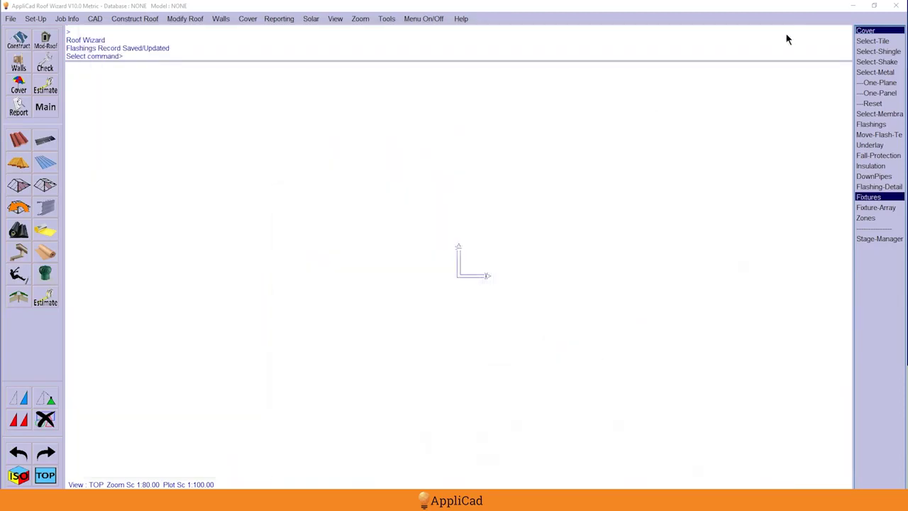
click(44, 110)
click(35, 112)
click(32, 136)
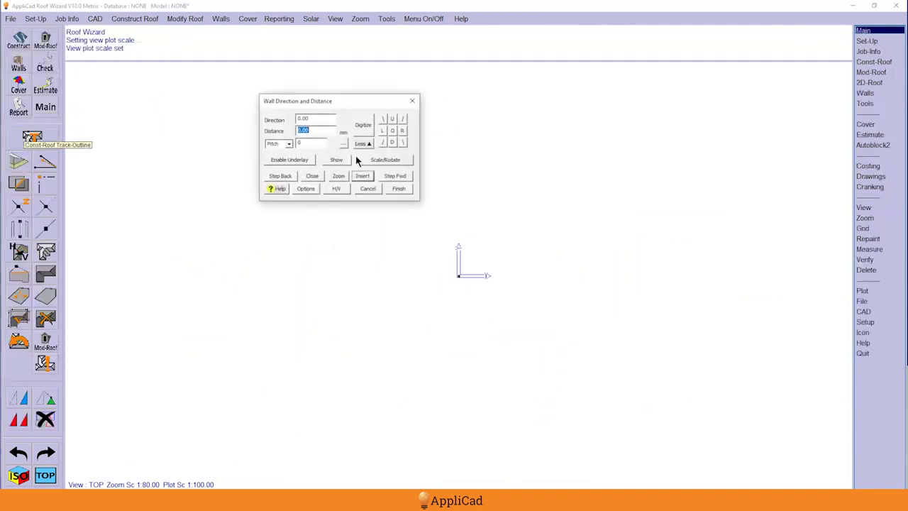
click(288, 162)
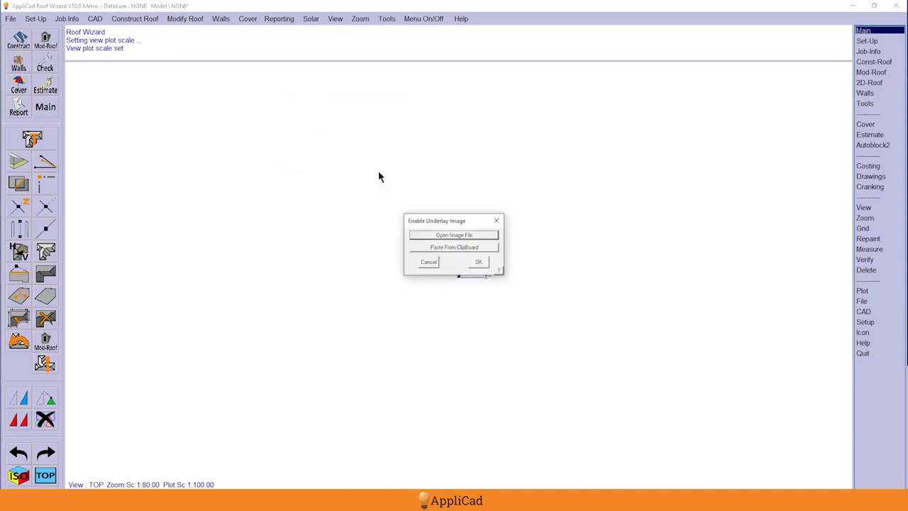
Paste the roof plan snip as the underlay, saving the job to new database 'RaysTest123'
click(457, 248)
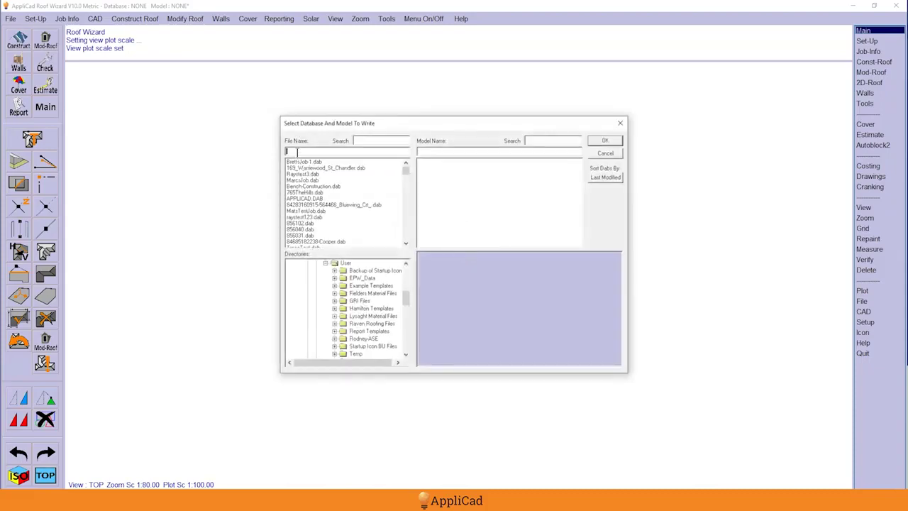
text(Rays)
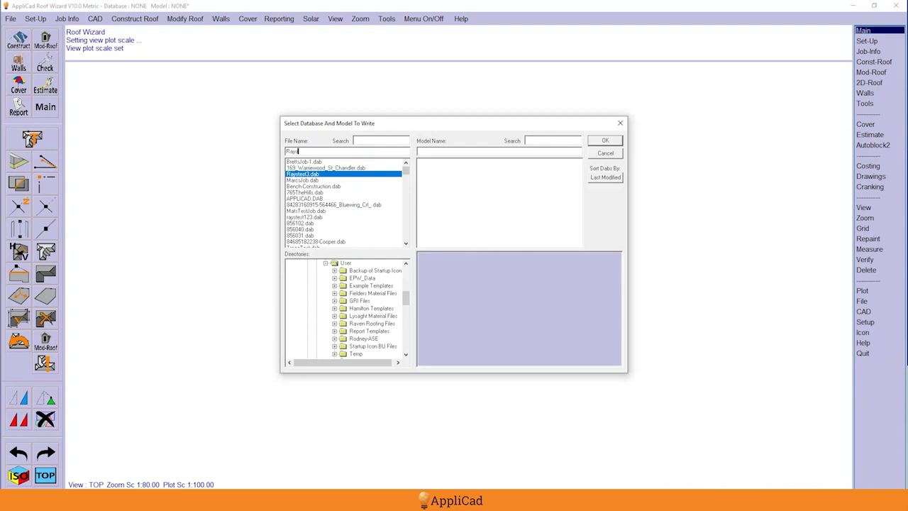
text(Test1234)
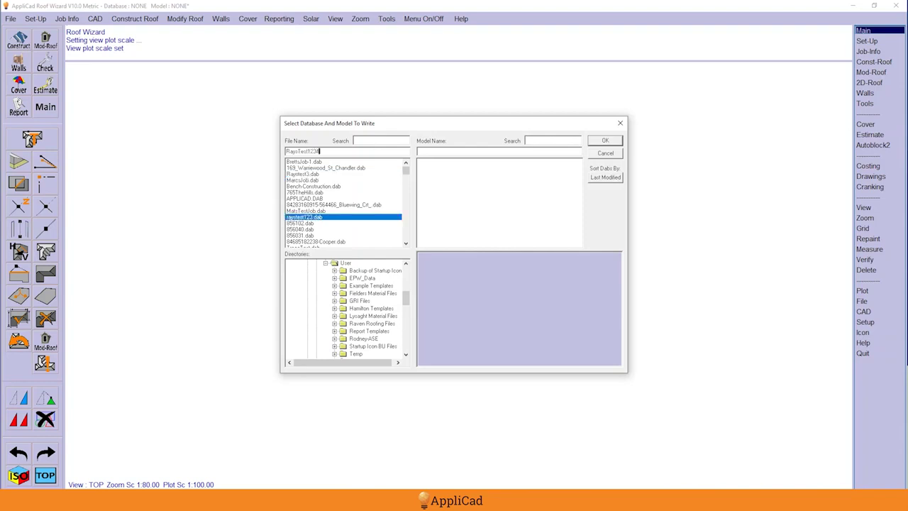
click(424, 153)
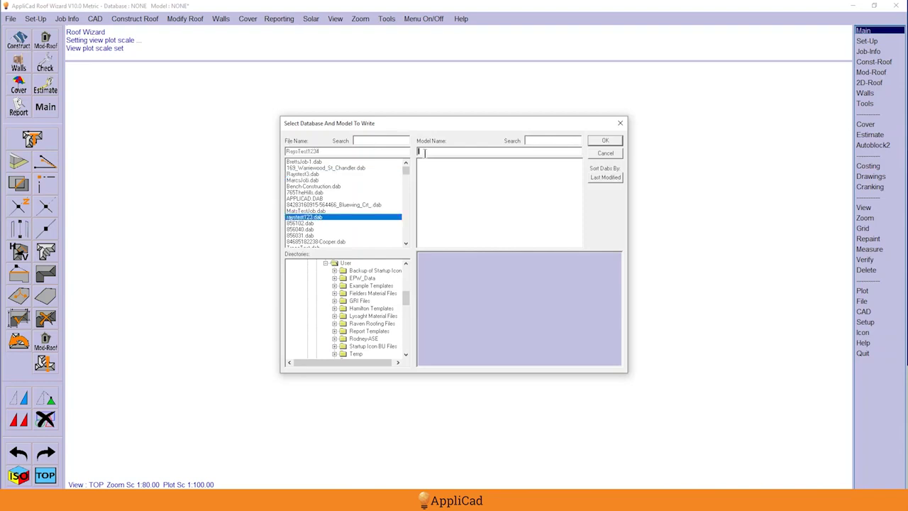
click(599, 141)
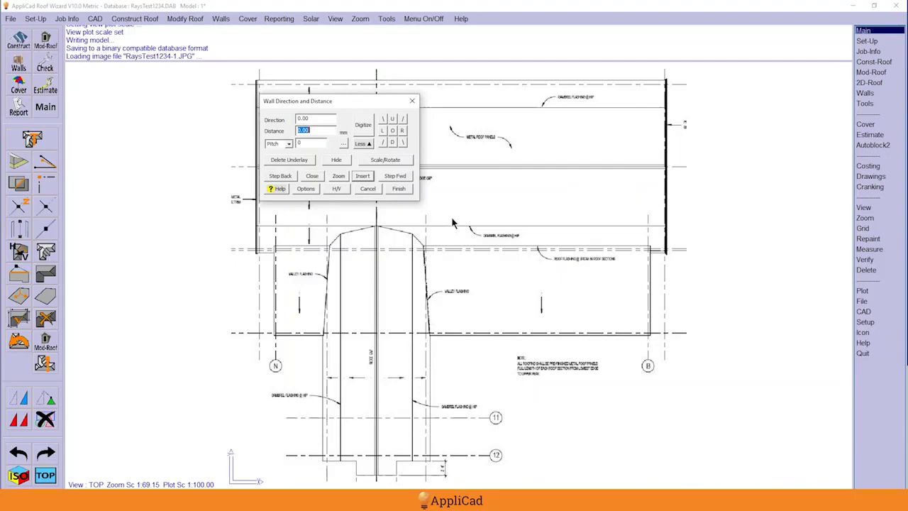
Open the Scale/Rotate Image/Model settings from Wall Direction and Distance
click(379, 162)
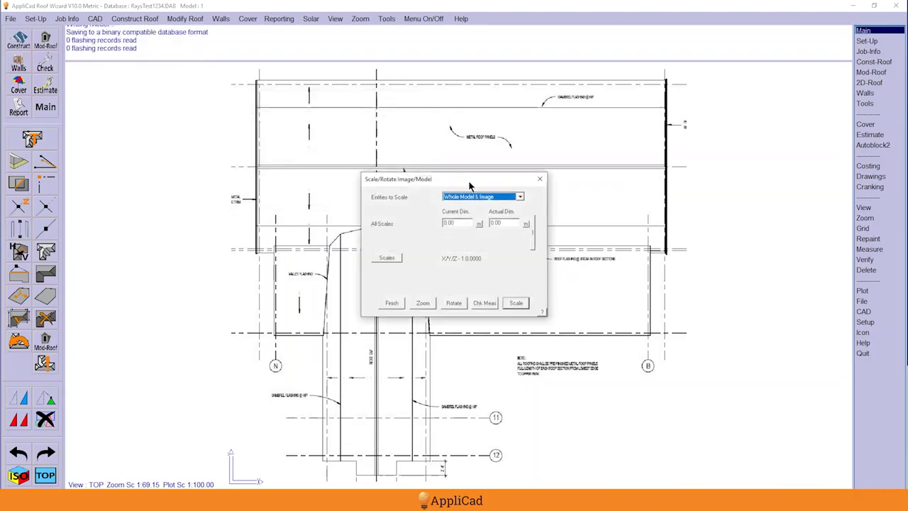
Move the Scale/Rotate dialog off the roof plan and expand the Entities to Scale list
drag(469, 185, 403, 119)
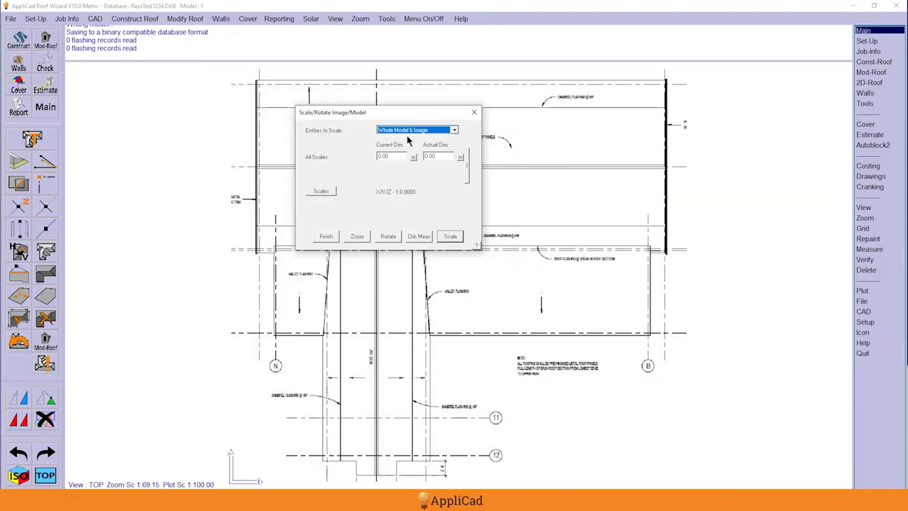
click(454, 131)
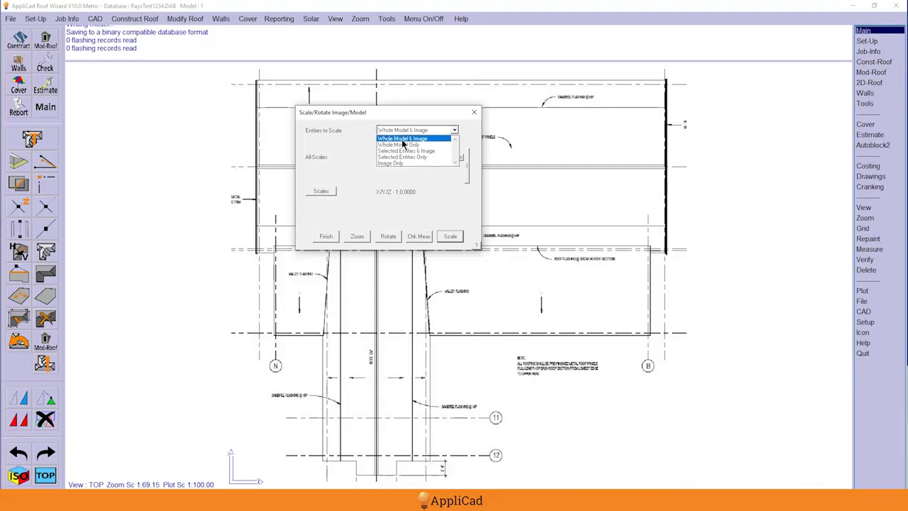
Pick Whole Model & Image as the entities to scale
click(408, 139)
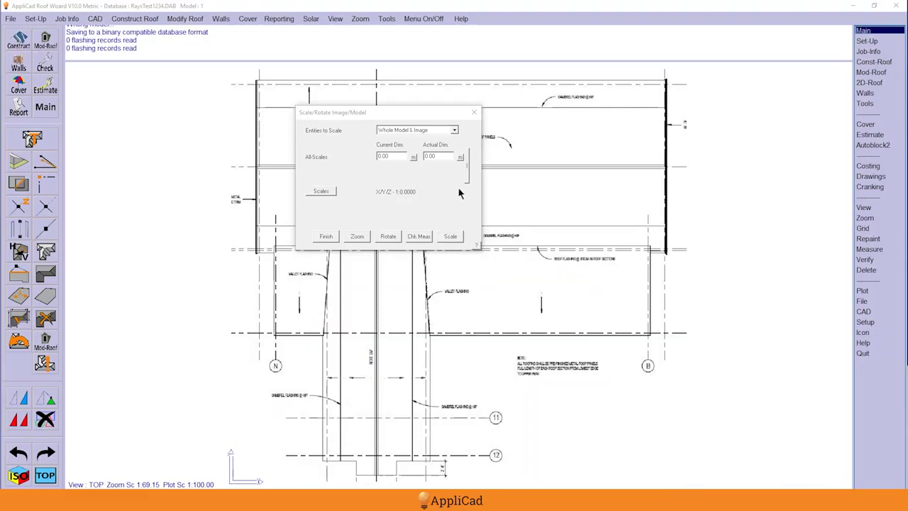
Switch to separate X, Y, Z scaling, select the Y-Scale current dimension, then rejoin into one overall scale
click(467, 170)
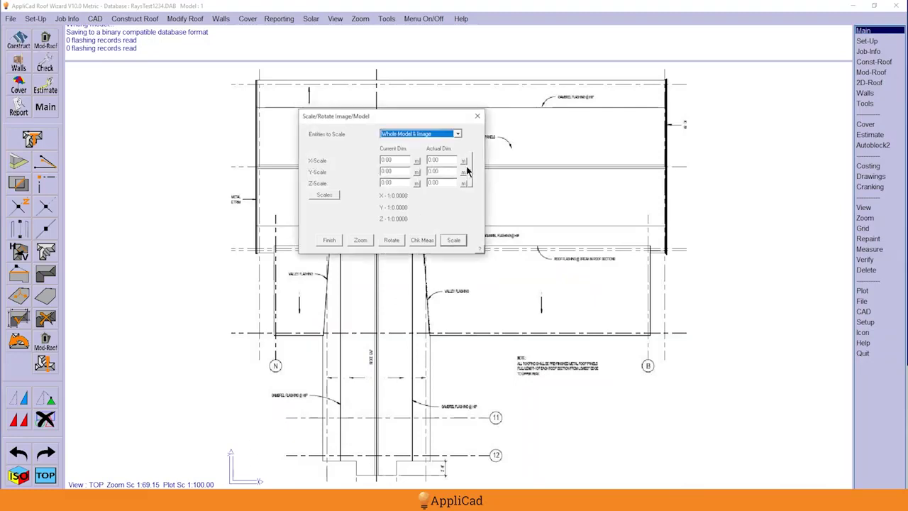
click(393, 171)
click(471, 176)
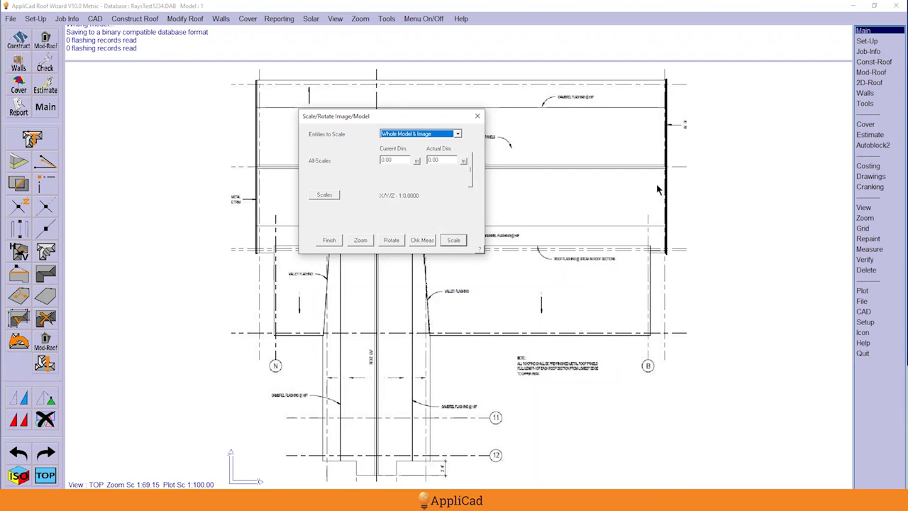
In the bid set PDF, bring up page 4's floor plan at 300% on the 100'-0" dimension
key(alt+Tab)
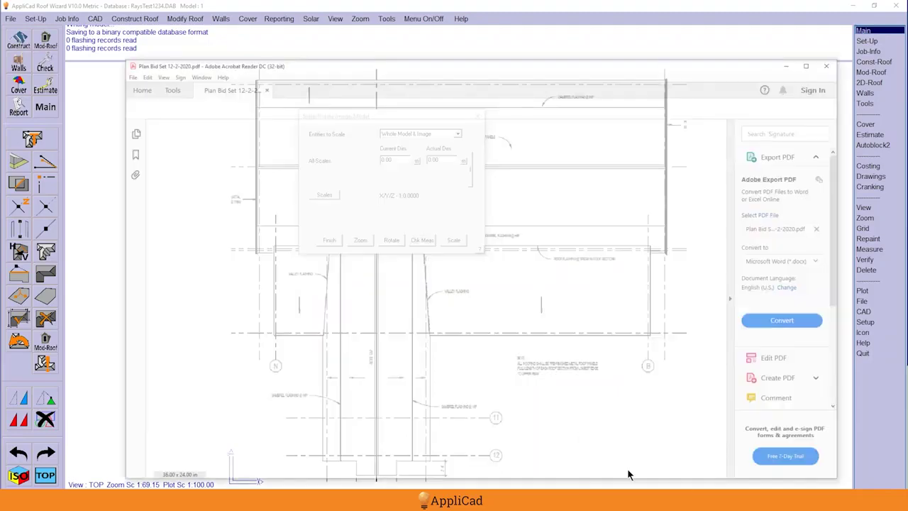
scroll(448, 213, down, 3)
scroll(448, 213, down, 10)
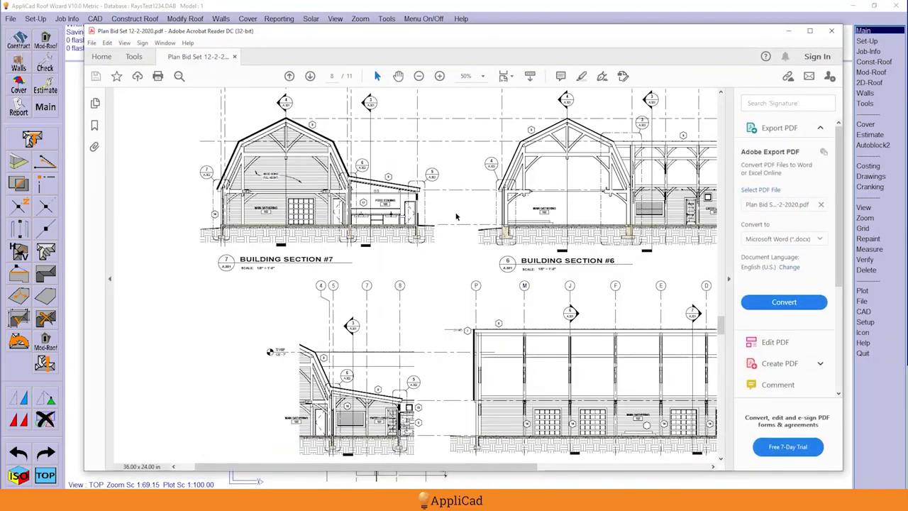
scroll(489, 205, down, 1)
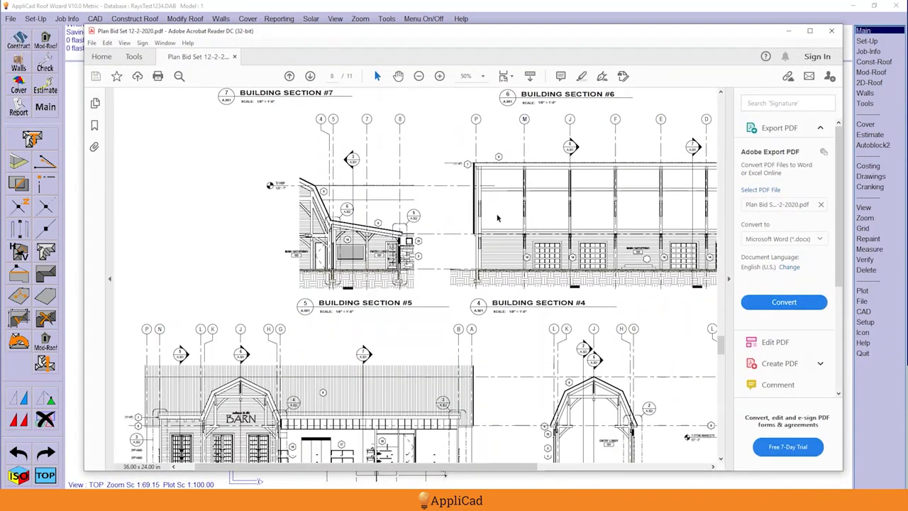
scroll(497, 209, up, 3)
scroll(510, 213, up, 10)
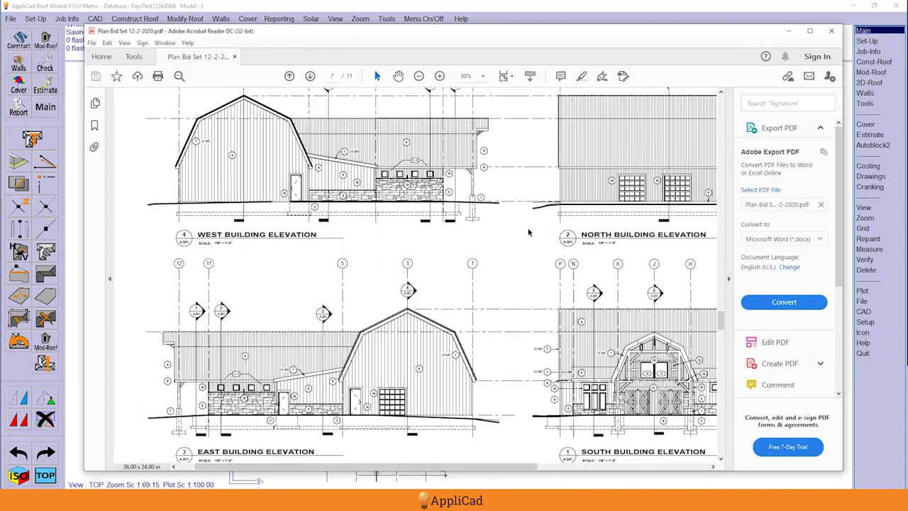
scroll(559, 258, up, 15)
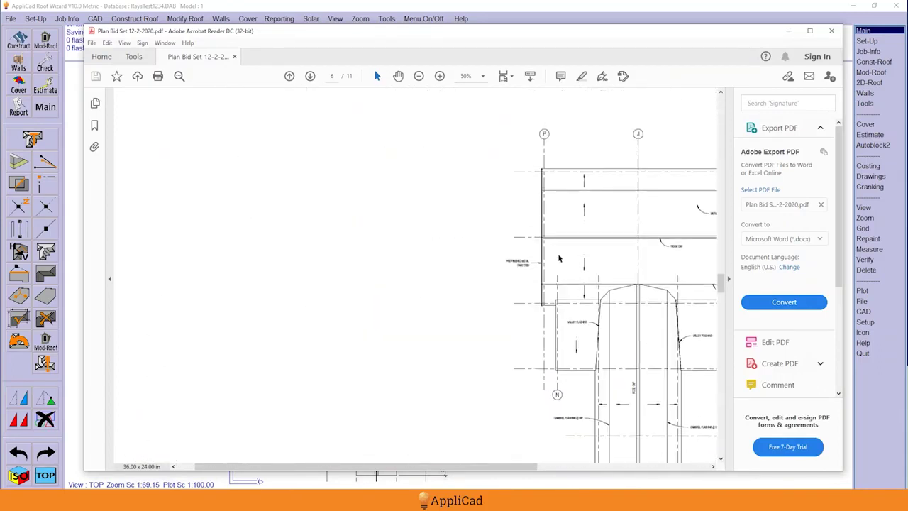
scroll(582, 284, up, 6)
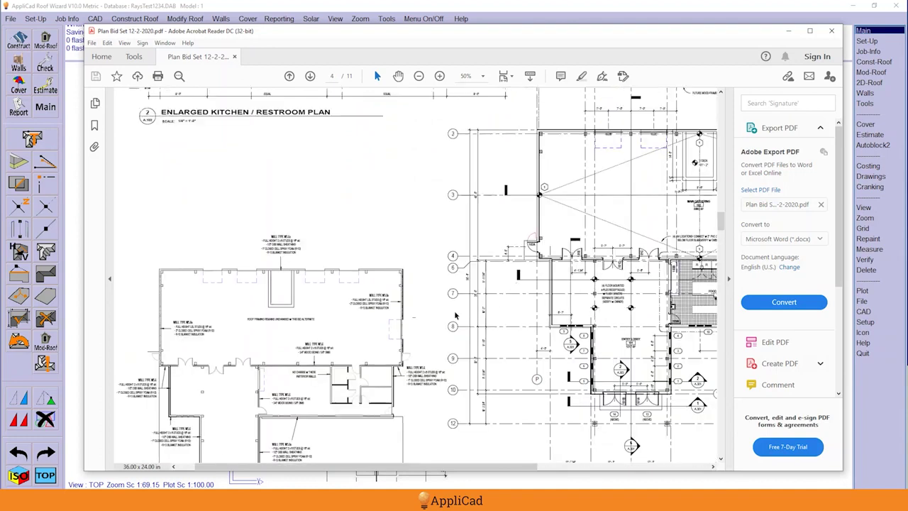
drag(368, 466, 454, 467)
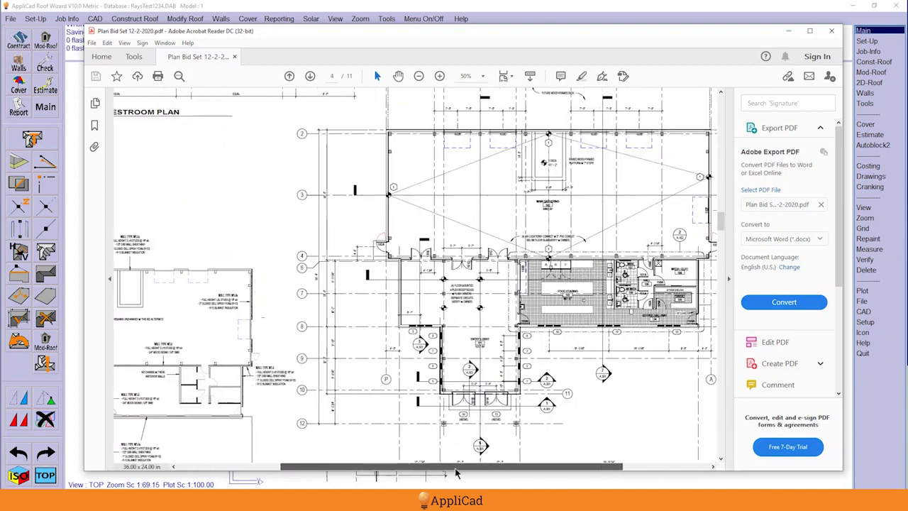
scroll(454, 283, up, 2)
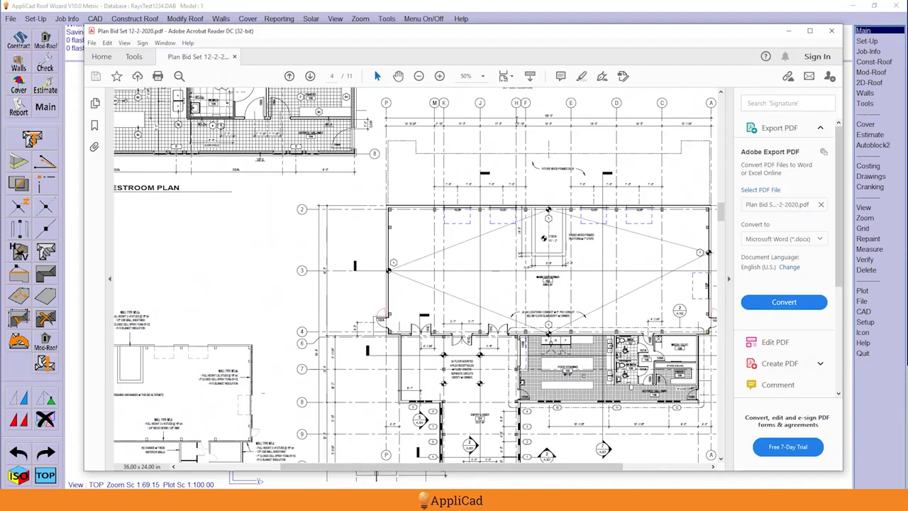
ctrl+scroll(468, 110, up, 7)
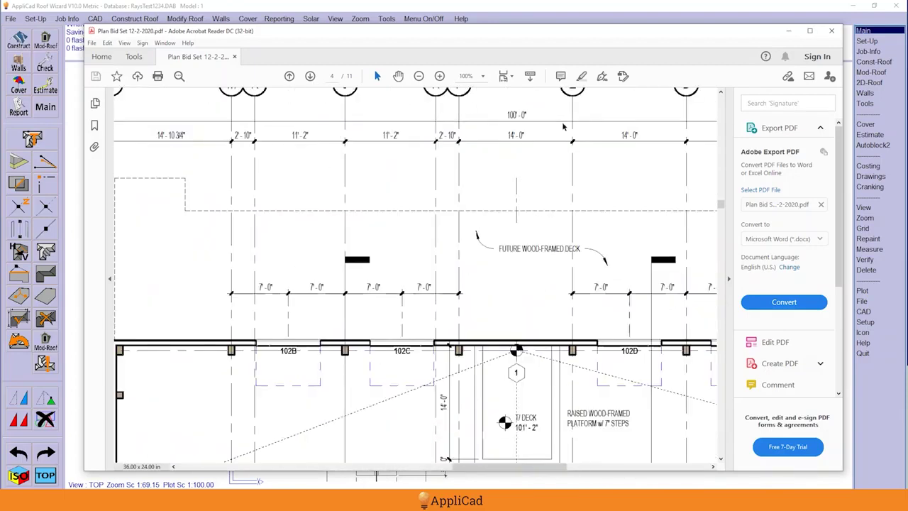
scroll(458, 140, up, 1)
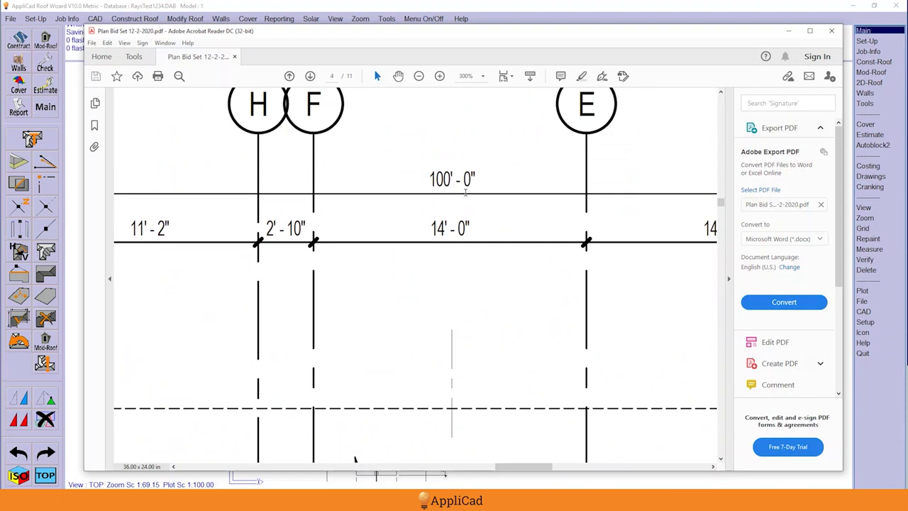
Measure the 26390.66 grid span and scale the model and underlay so it equals 100'
click(788, 30)
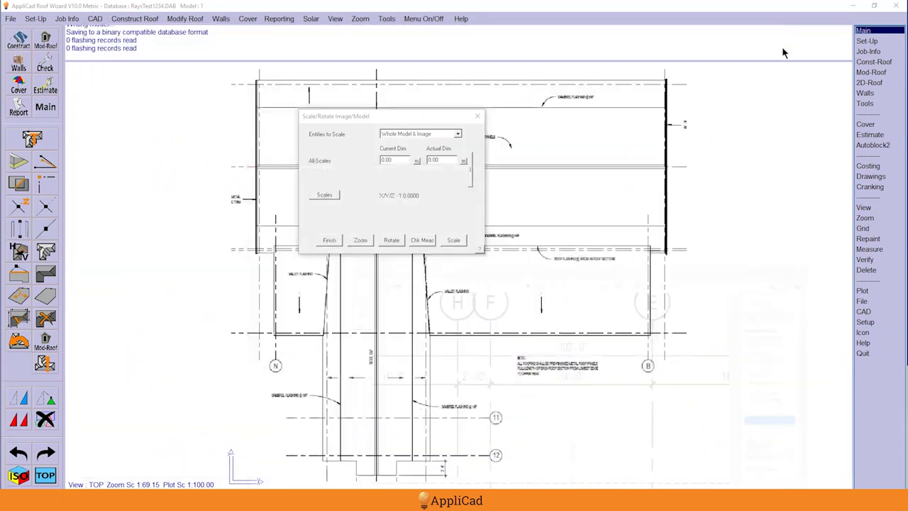
click(417, 161)
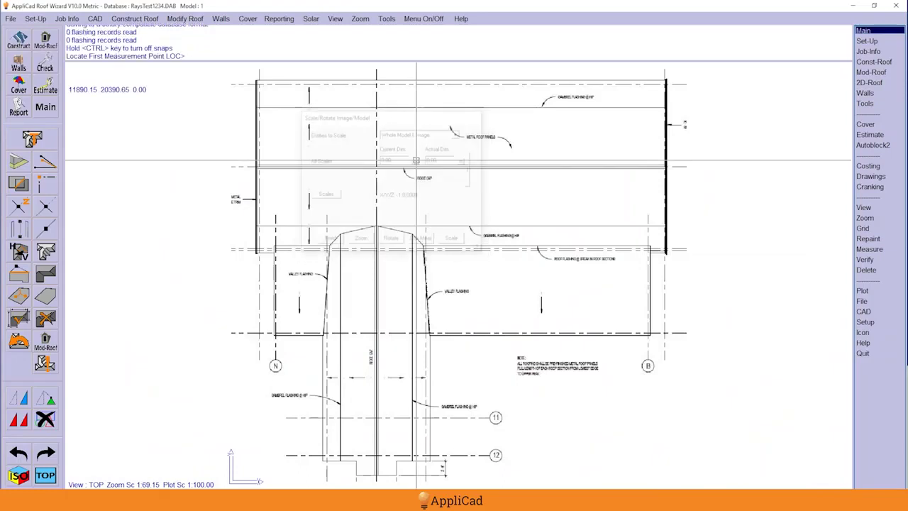
scroll(259, 165, up, 2)
scroll(259, 165, up, 6)
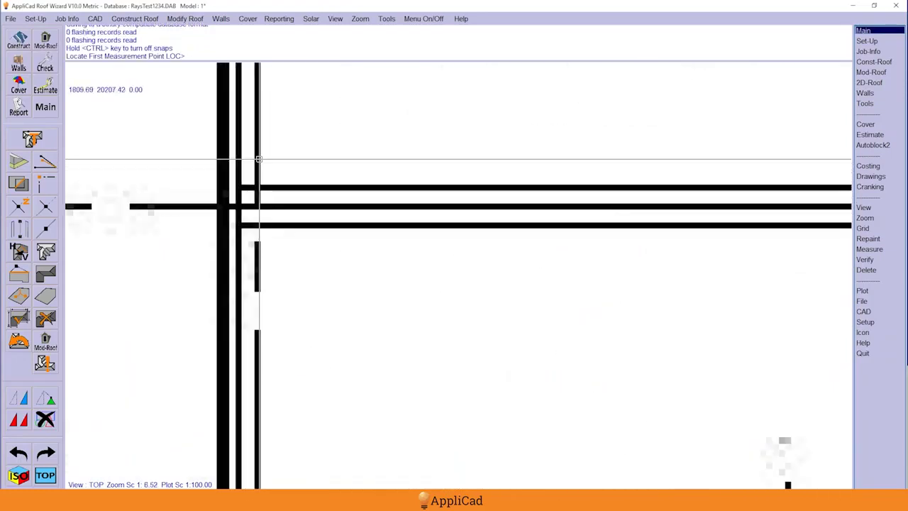
click(227, 206)
scroll(156, 200, down, 6)
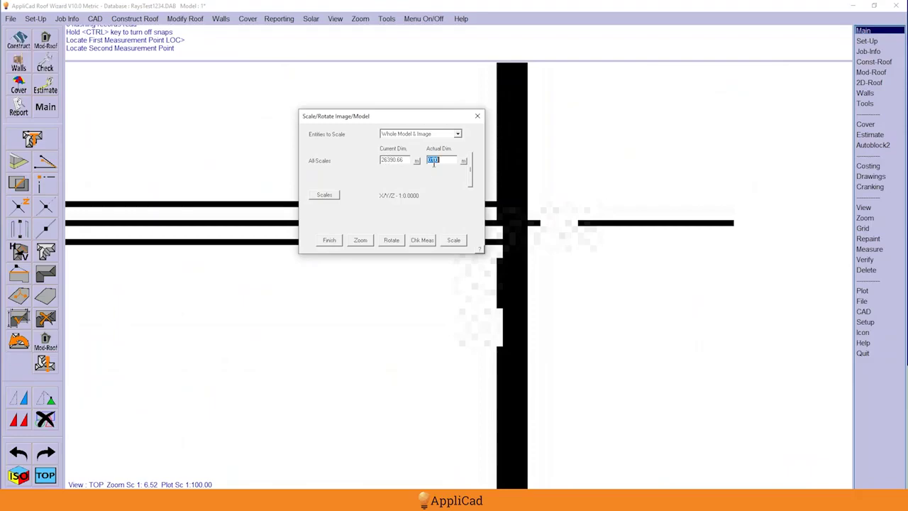
text(100)
text(0')
click(454, 241)
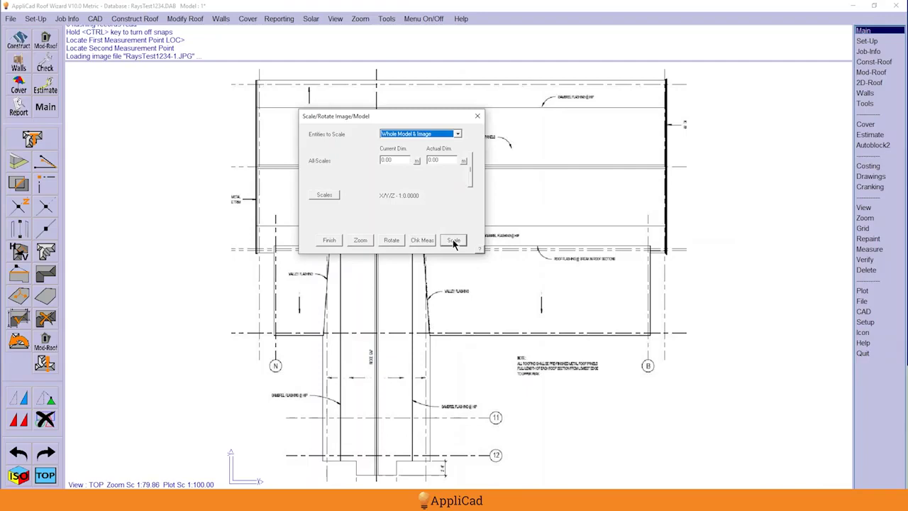
Check-measure the rescaled span, confirming 30469.86 mm, and return to the Scale/Rotate dialog
click(422, 241)
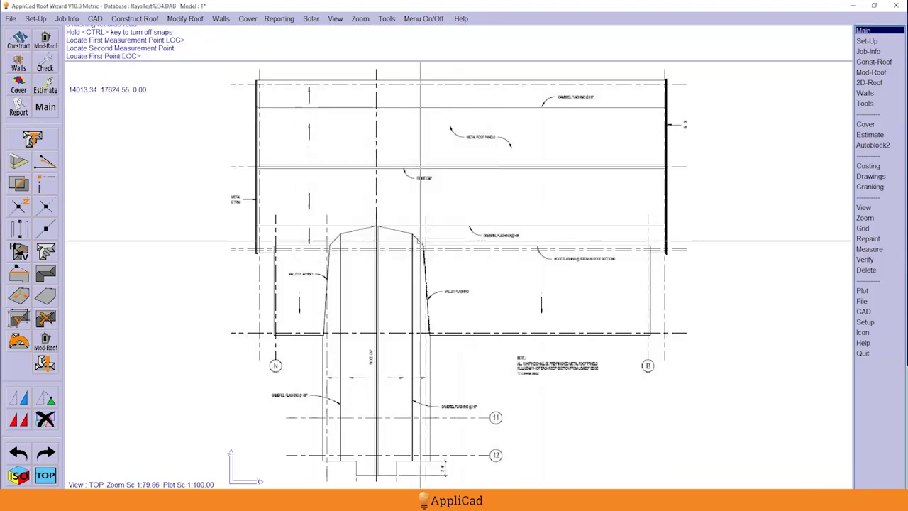
scroll(260, 168, up, 6)
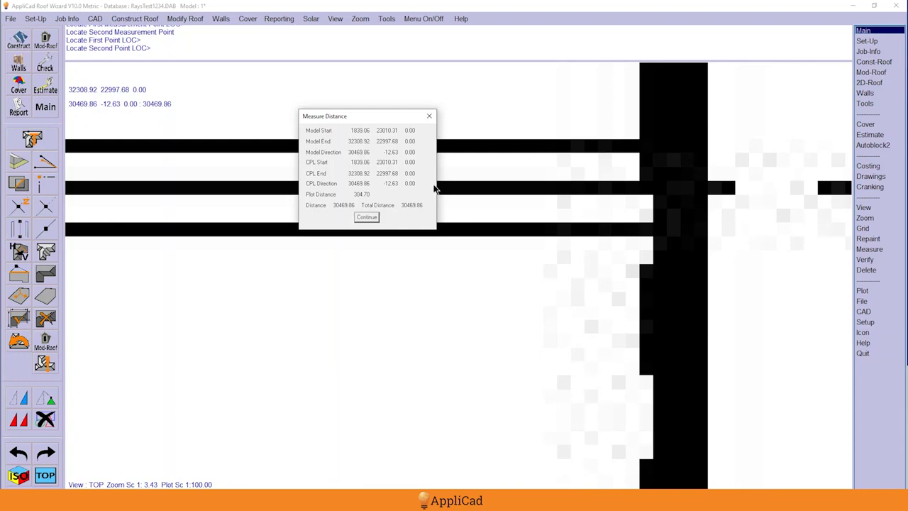
scroll(492, 164, down, 10)
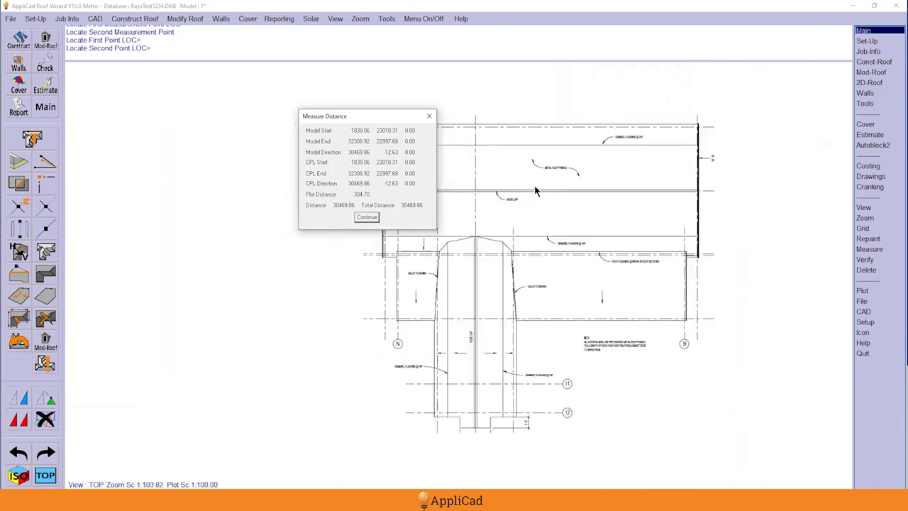
click(367, 216)
scroll(381, 186, up, 12)
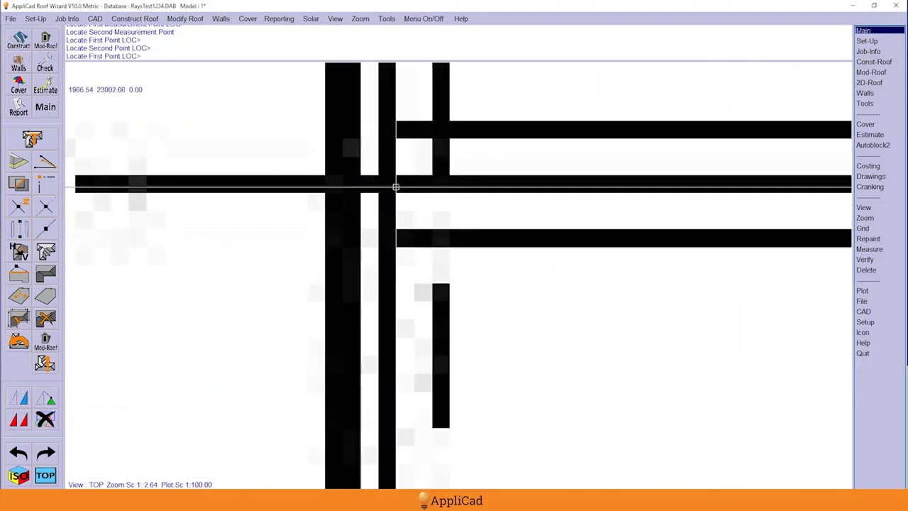
scroll(292, 261, down, 4)
scroll(292, 261, down, 4)
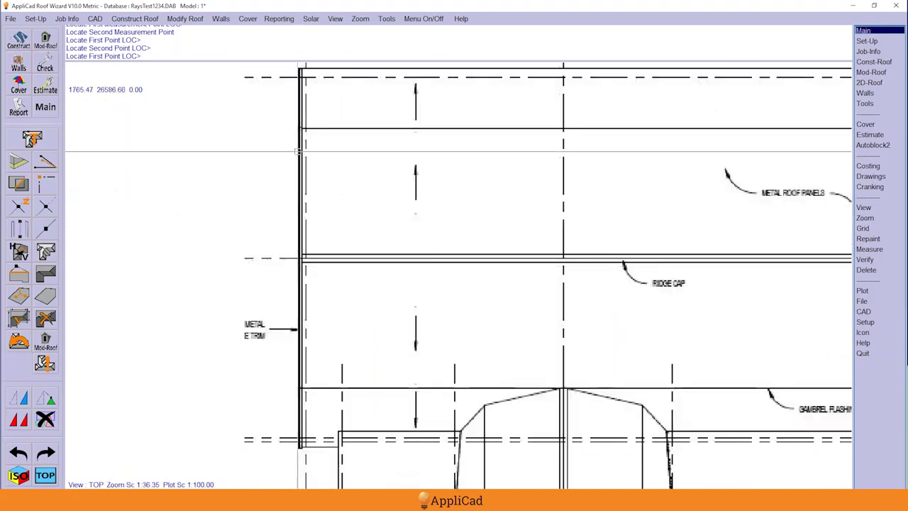
scroll(298, 130, up, 1)
scroll(299, 130, up, 2)
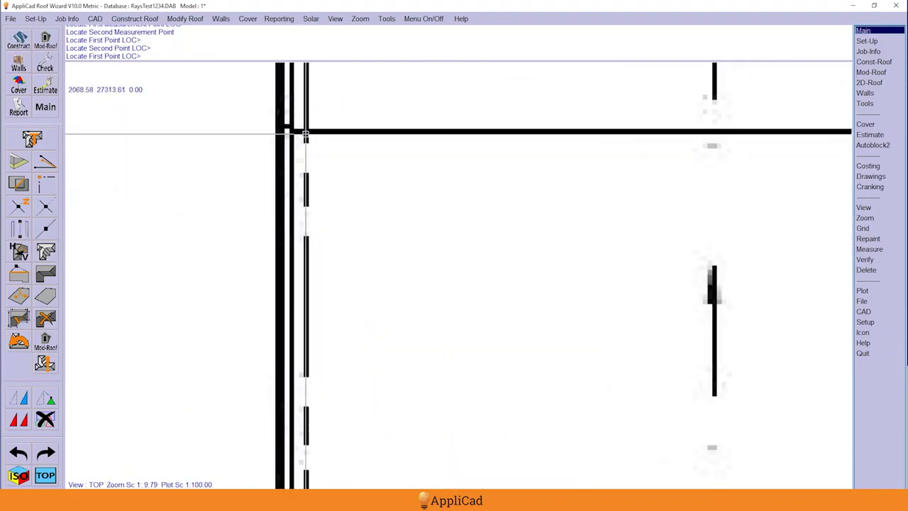
scroll(239, 167, down, 3)
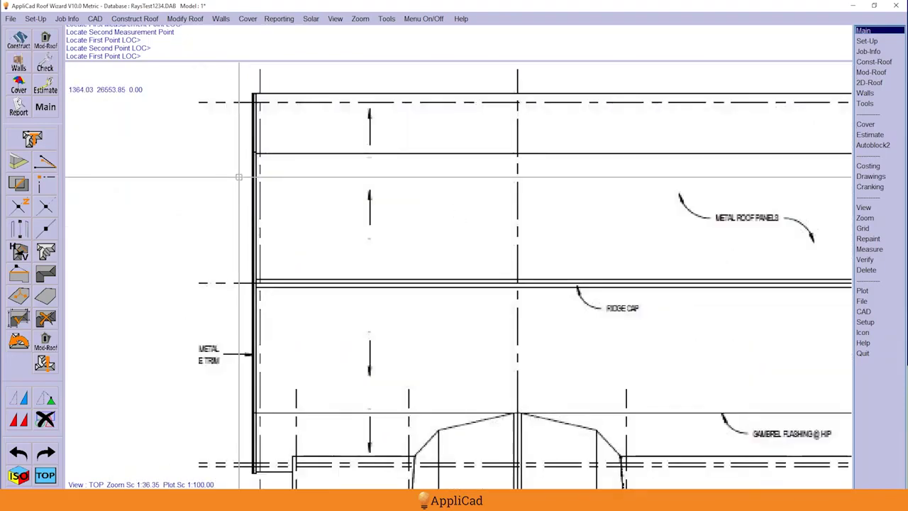
scroll(291, 152, down, 3)
scroll(291, 148, up, 3)
scroll(301, 205, down, 3)
scroll(301, 370, up, 2)
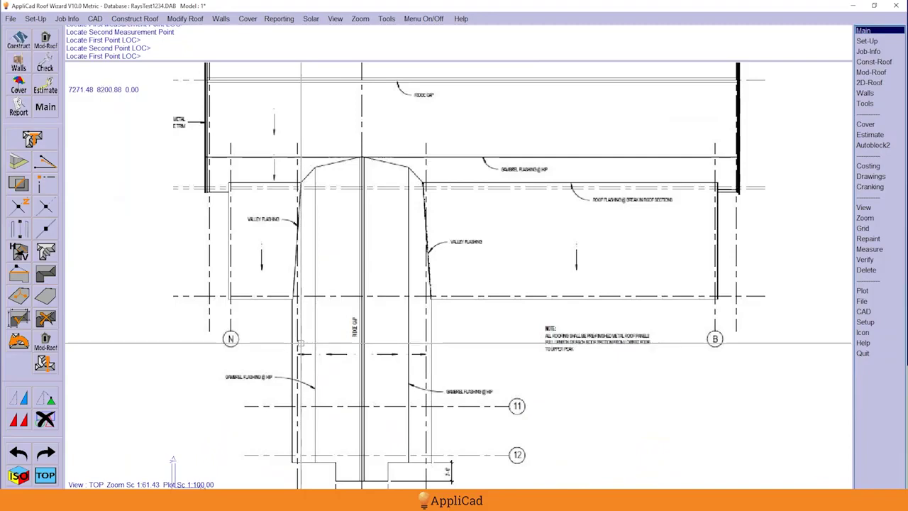
scroll(323, 277, down, 2)
Reopen Scale/Rotate Image/Model and rotate the model and underlay about a two-point reference line
click(323, 277)
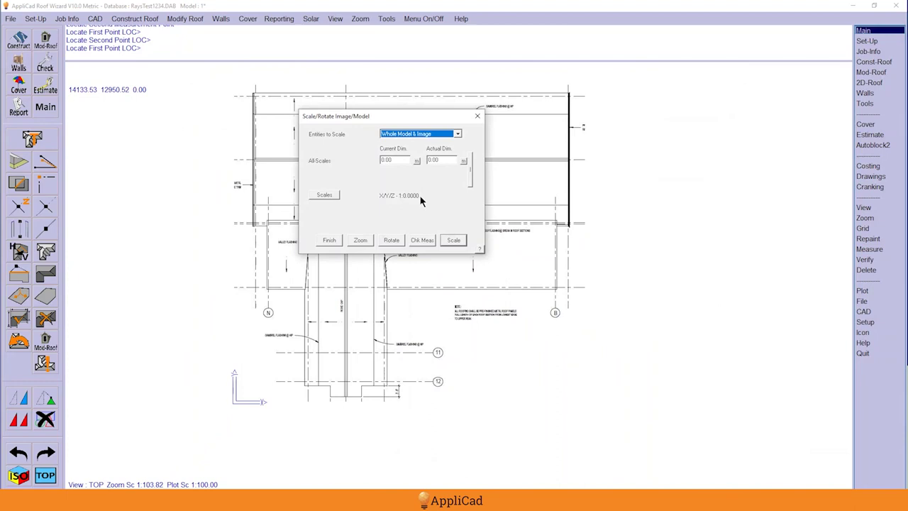
click(391, 240)
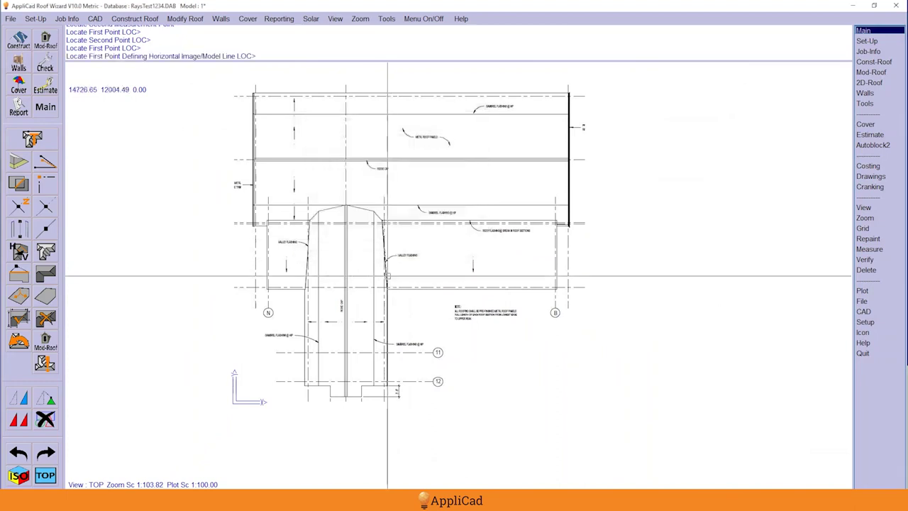
click(293, 211)
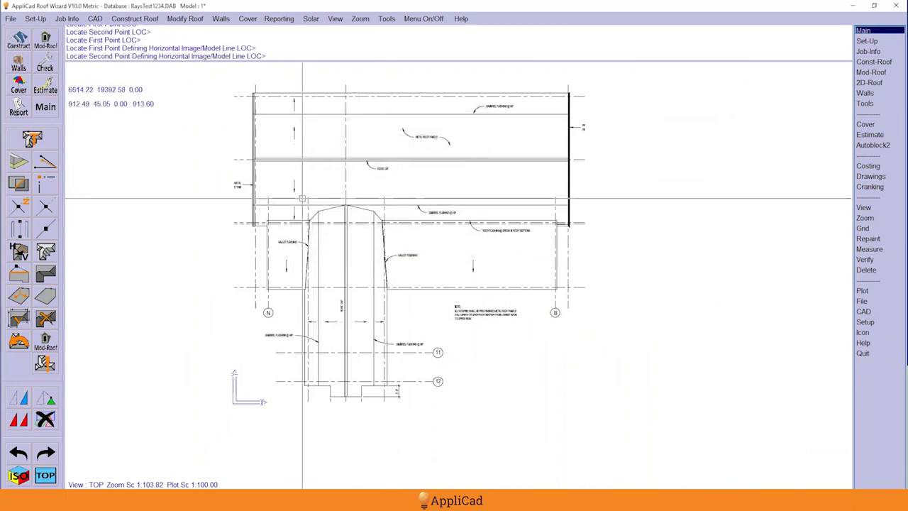
click(496, 326)
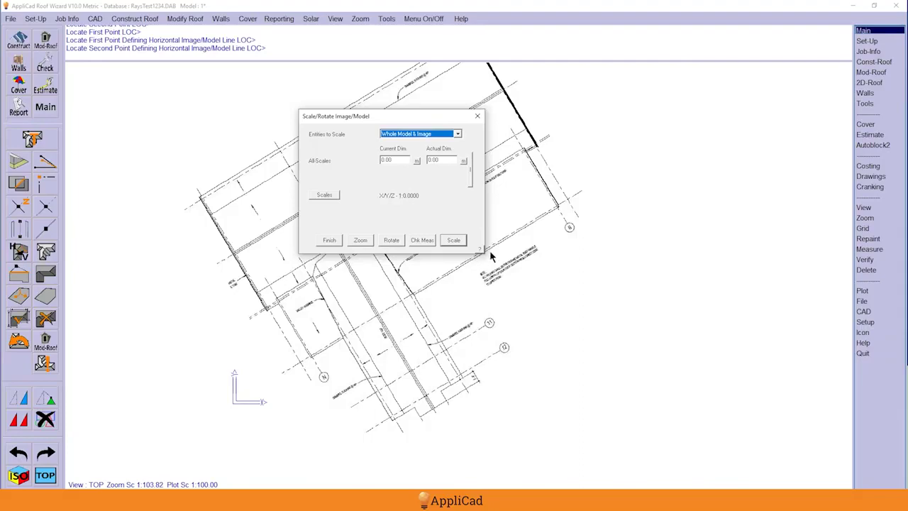
Start another rotation, picking the first point of the horizontal reference line on the wall edge
click(391, 240)
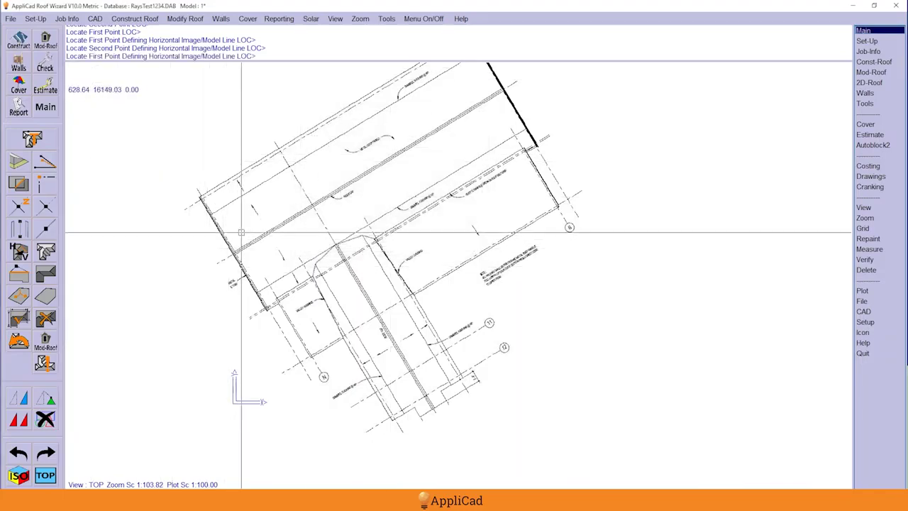
scroll(265, 238, up, 5)
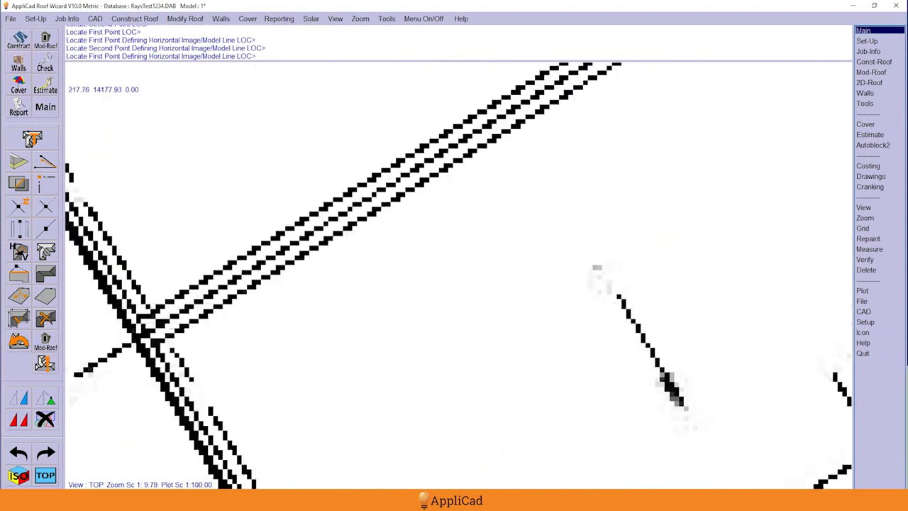
click(136, 339)
scroll(188, 376, down, 4)
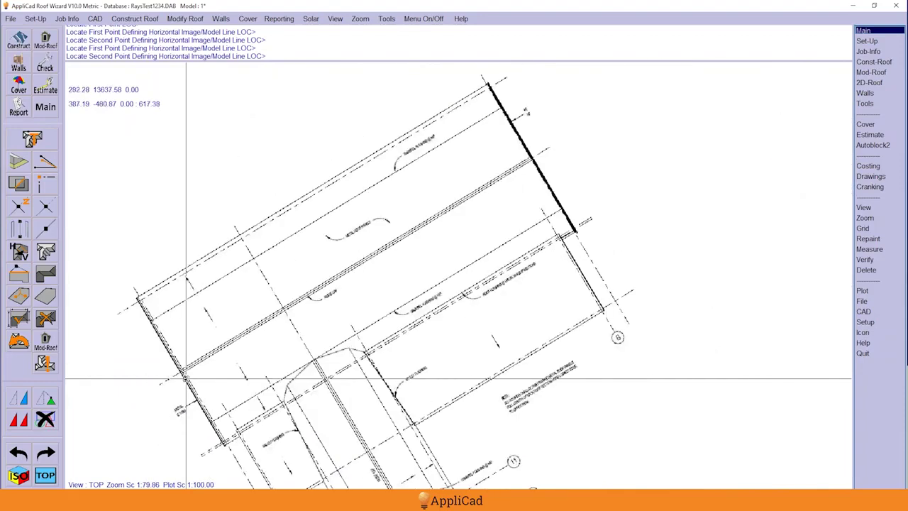
scroll(573, 231, up, 3)
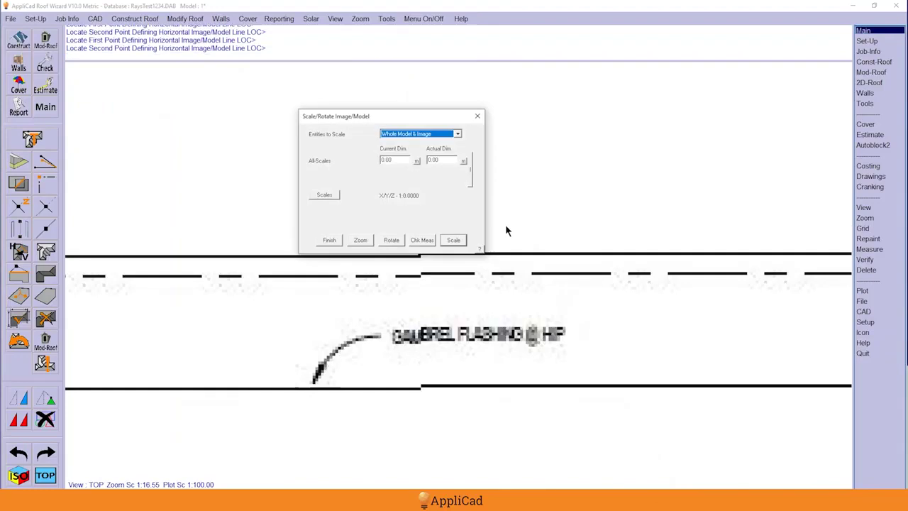
Rotate the underlay so the line from the top-left to top-right wall corner is horizontal
scroll(506, 230, down, 3)
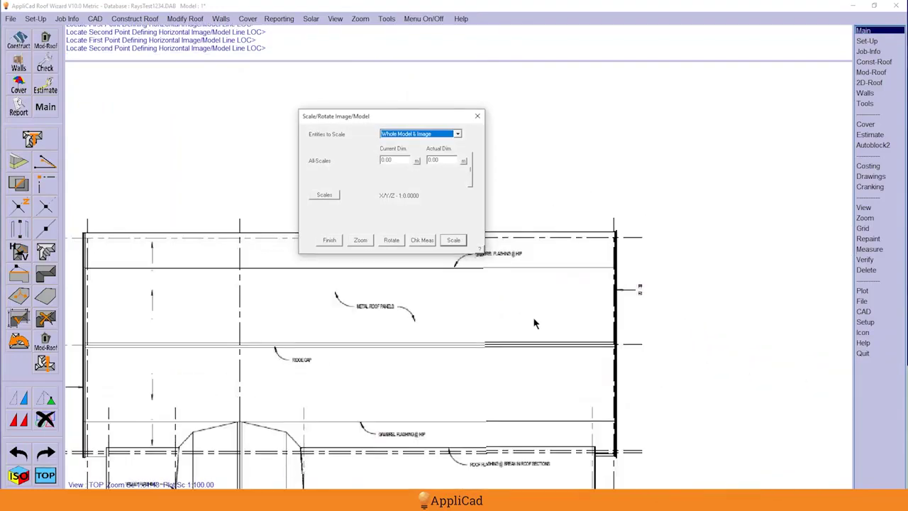
scroll(648, 256, down, 1)
click(392, 241)
scroll(197, 234, up, 8)
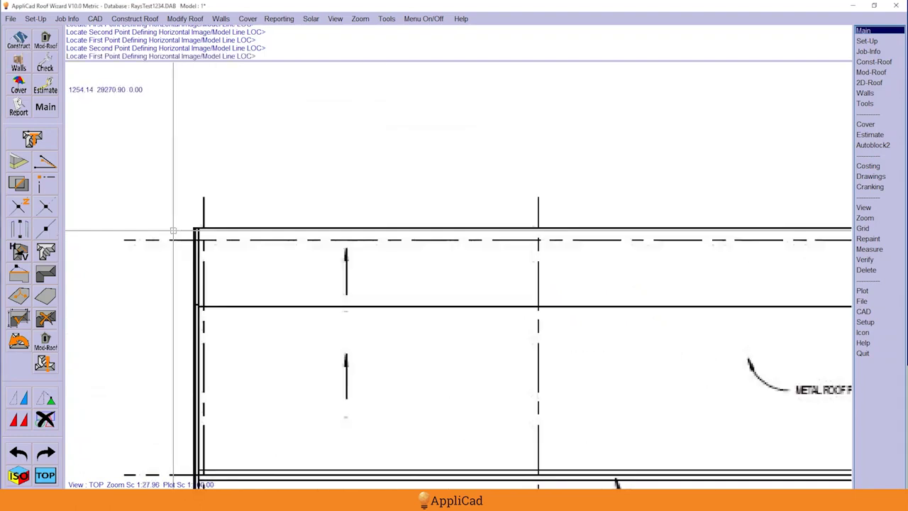
scroll(194, 233, up, 1)
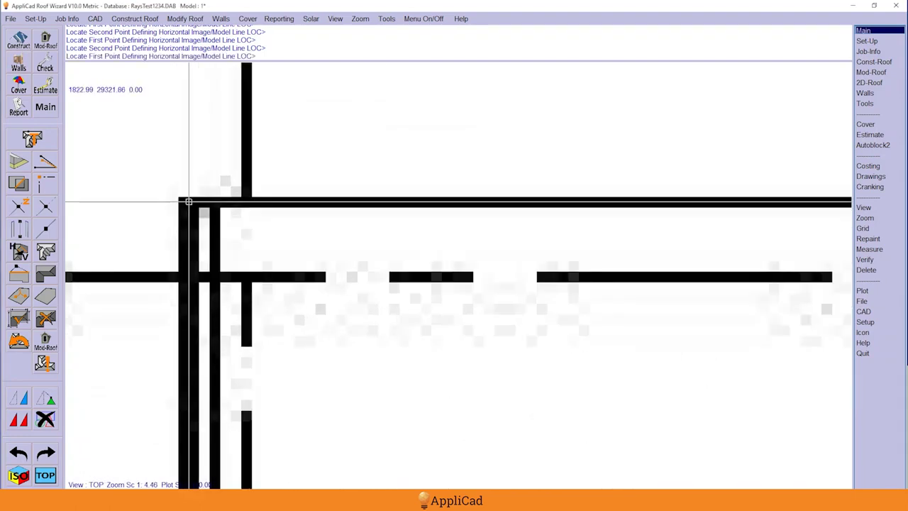
click(189, 210)
scroll(142, 182, down, 5)
scroll(106, 180, down, 4)
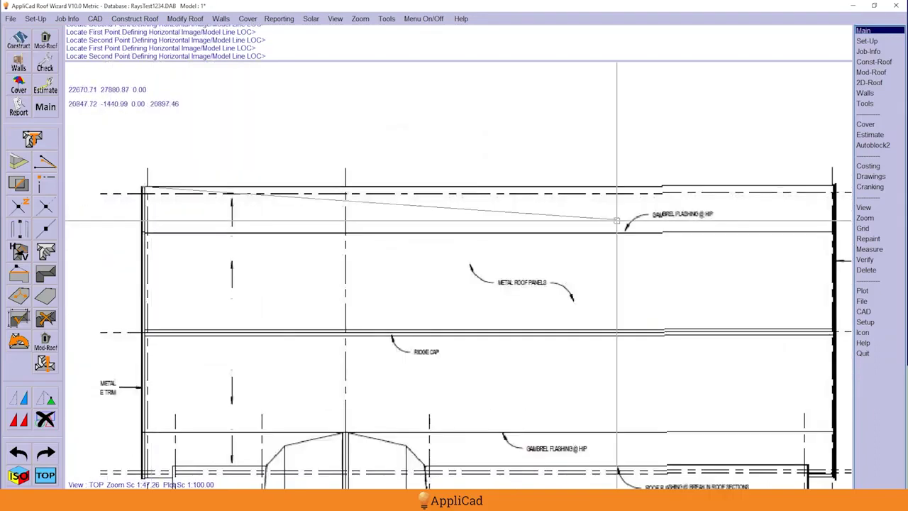
scroll(783, 183, up, 4)
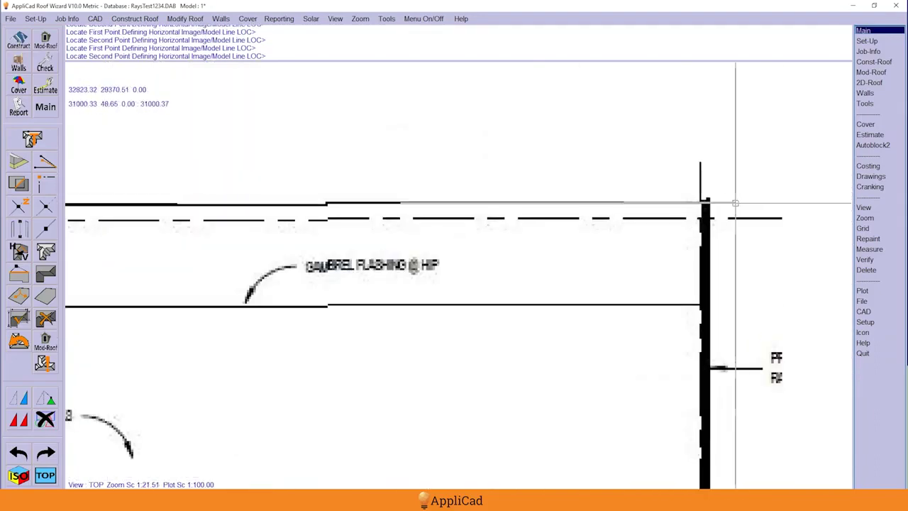
scroll(704, 202, up, 4)
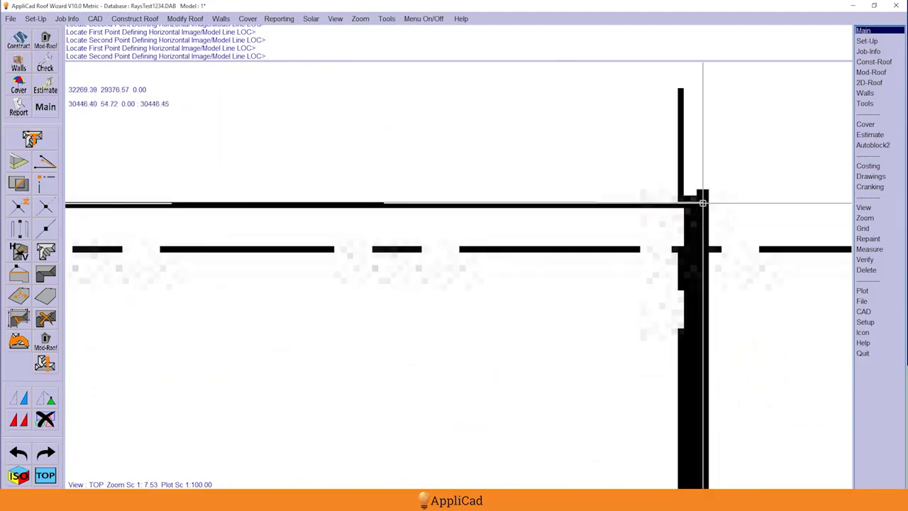
click(701, 203)
scroll(757, 161, down, 8)
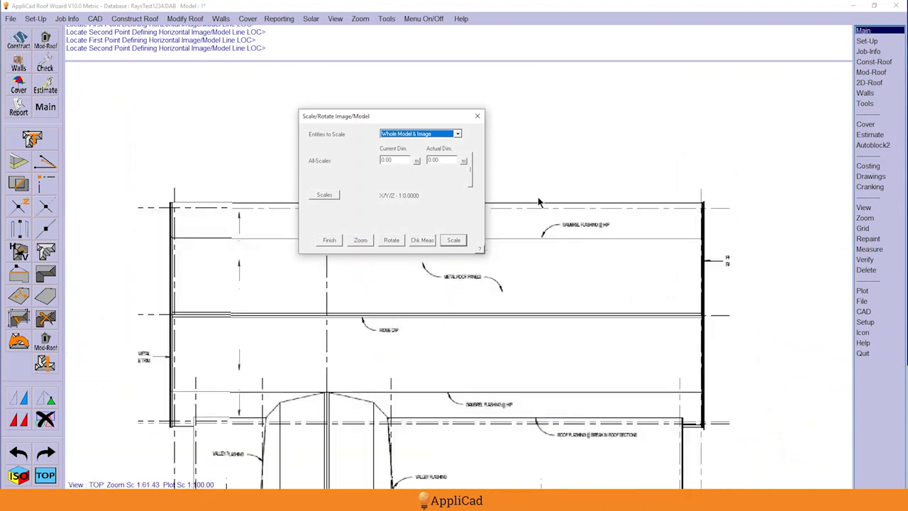
Rotate once more between the left wall corner and right roof corner to fine-tune the levelling
click(390, 242)
scroll(218, 190, up, 10)
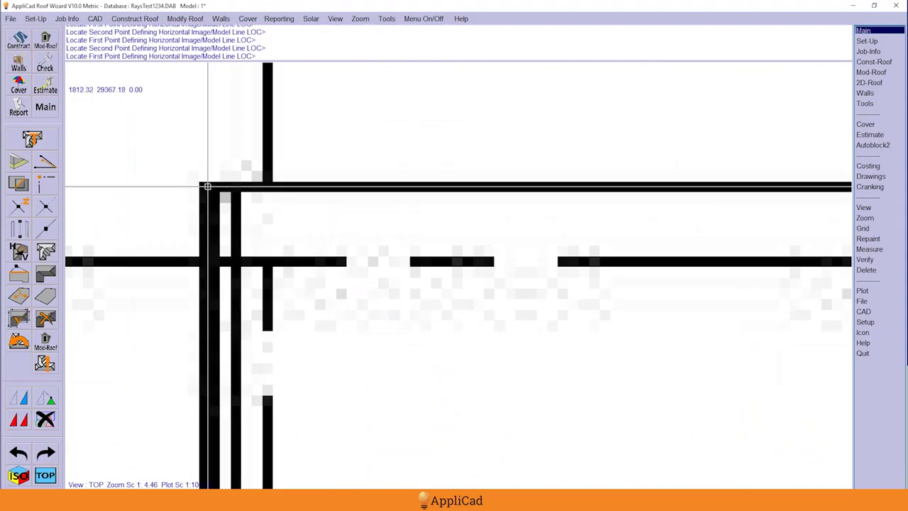
click(205, 186)
scroll(113, 191, down, 7)
scroll(114, 192, down, 4)
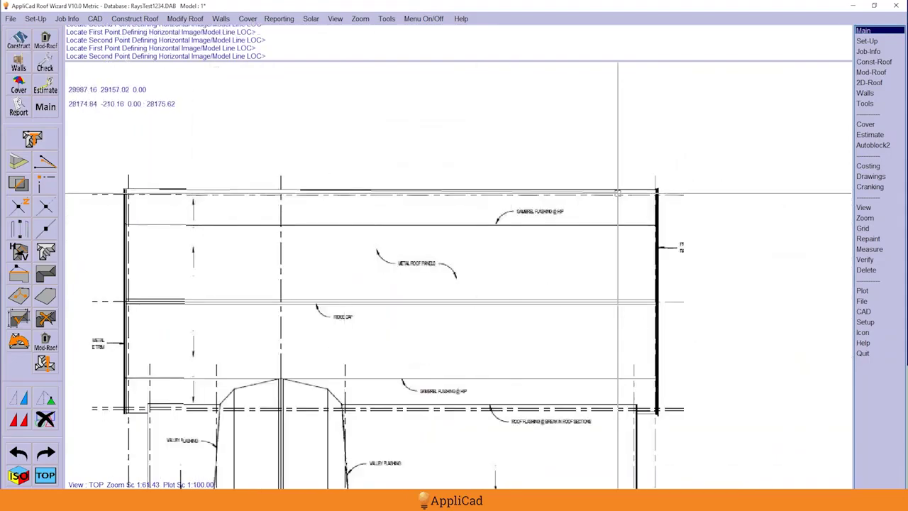
scroll(622, 180, up, 6)
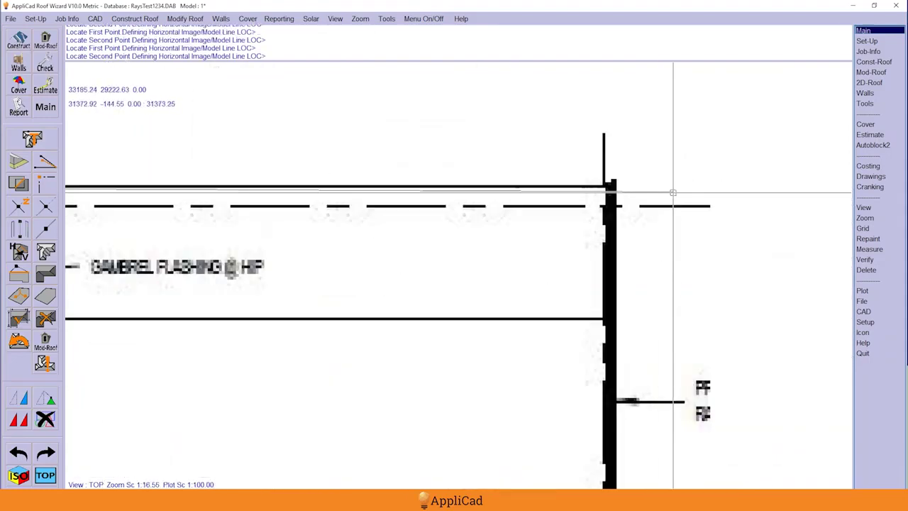
click(612, 184)
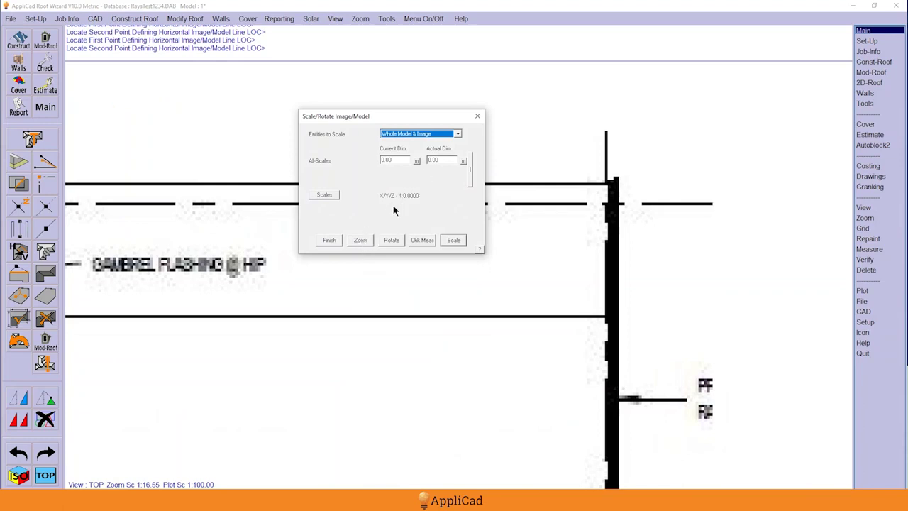
Zoom out to show the whole roof plan underlay, then return to the scale settings
click(362, 241)
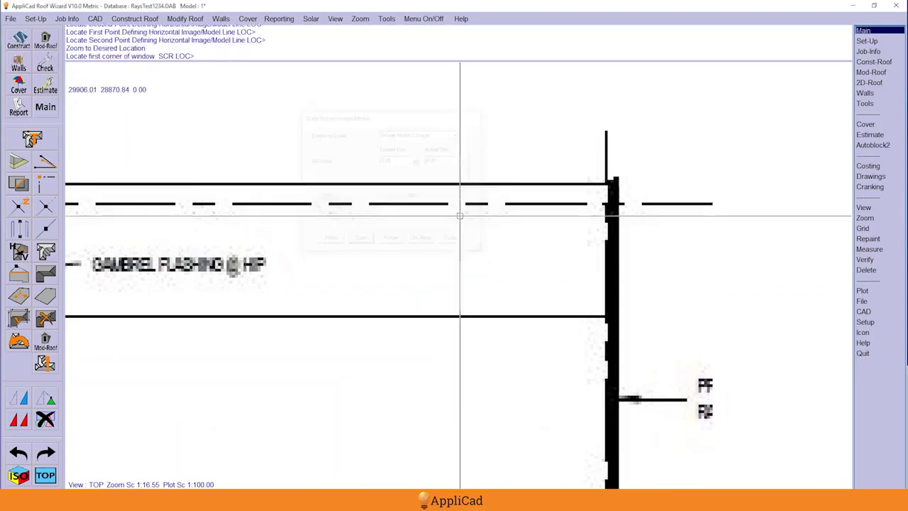
scroll(543, 203, down, 5)
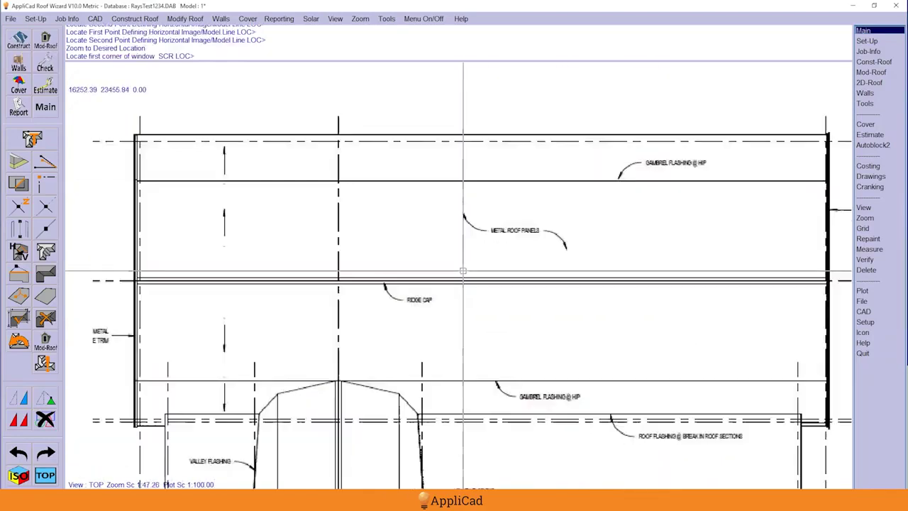
scroll(284, 262, down, 3)
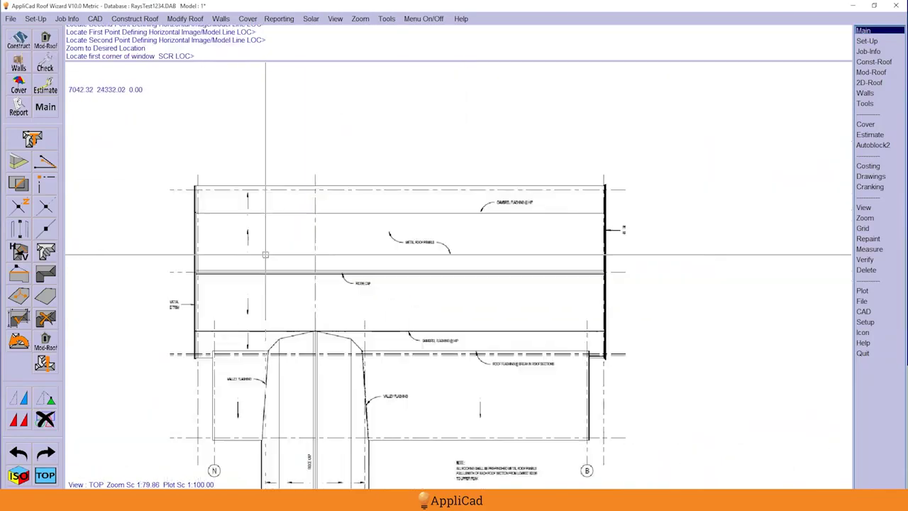
right_click(330, 242)
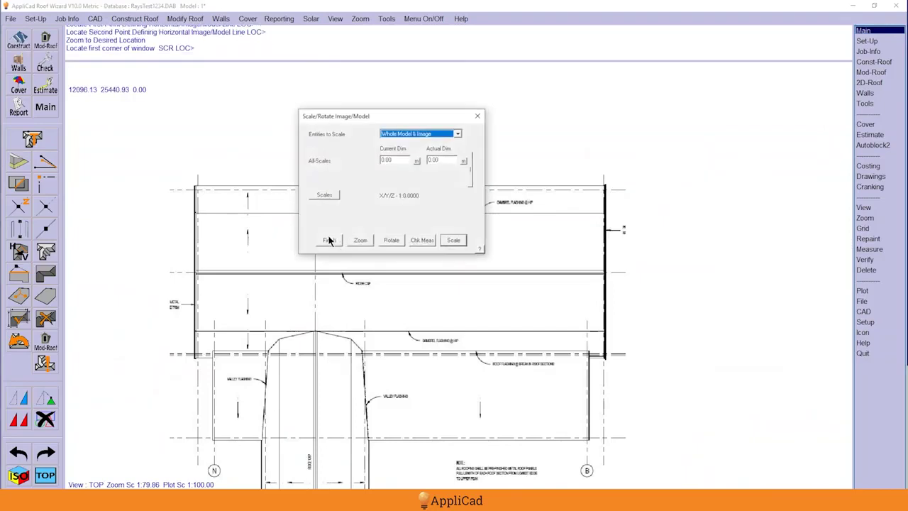
Start a Current Dim measurement and cancel it, leaving the dialog at 0.00 dimensions
click(417, 161)
scroll(178, 178, up, 2)
scroll(337, 193, down, 4)
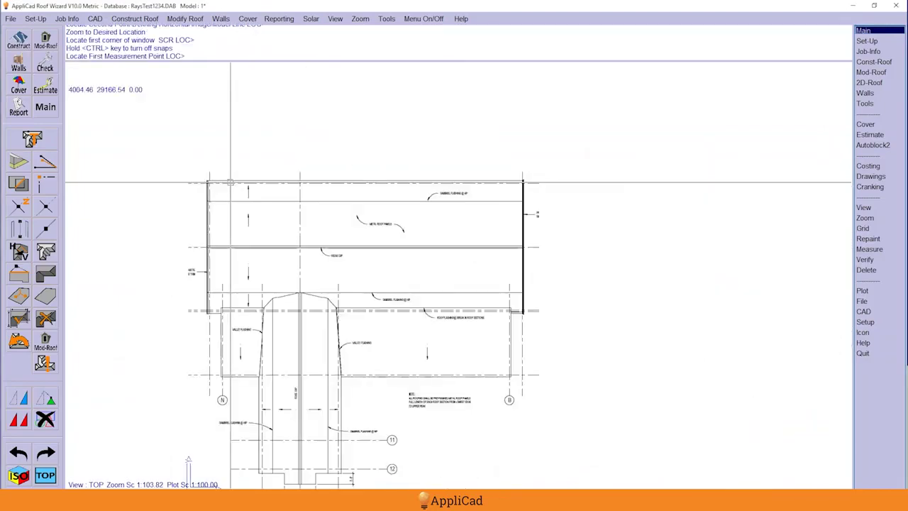
right_click(337, 192)
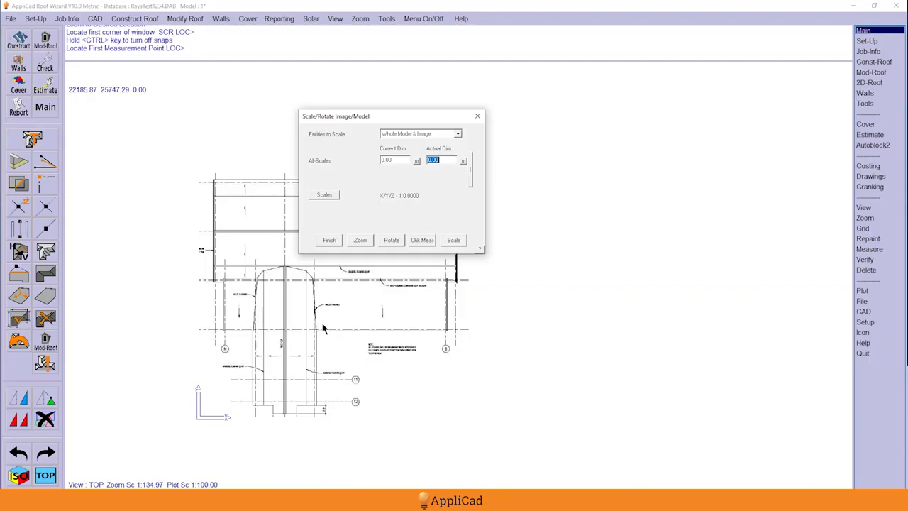
Finish the underlay scaling, then view and cancel the Digitising Options from Wall Direction and Distance
click(330, 240)
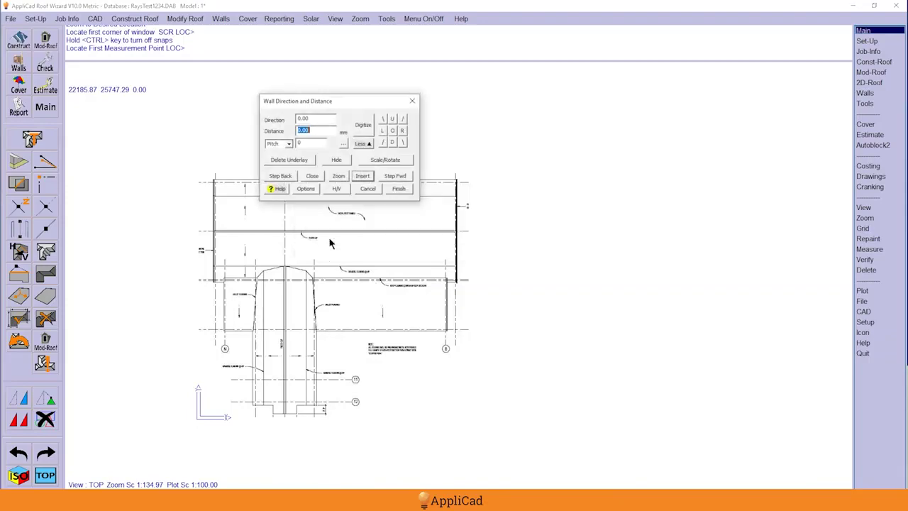
click(365, 132)
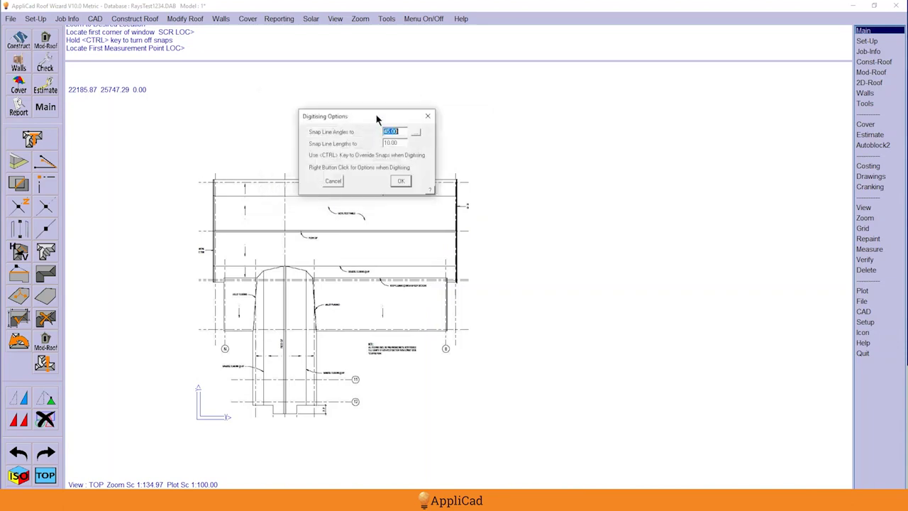
drag(376, 114, 356, 156)
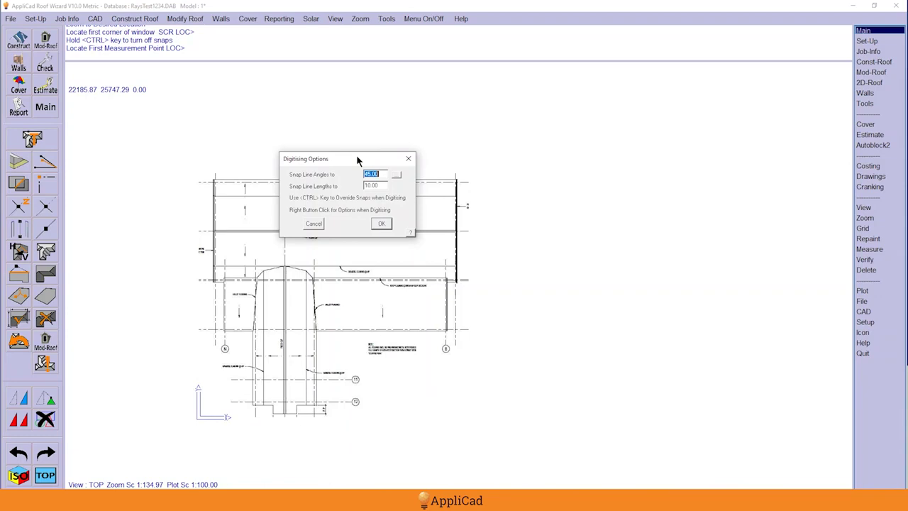
click(314, 223)
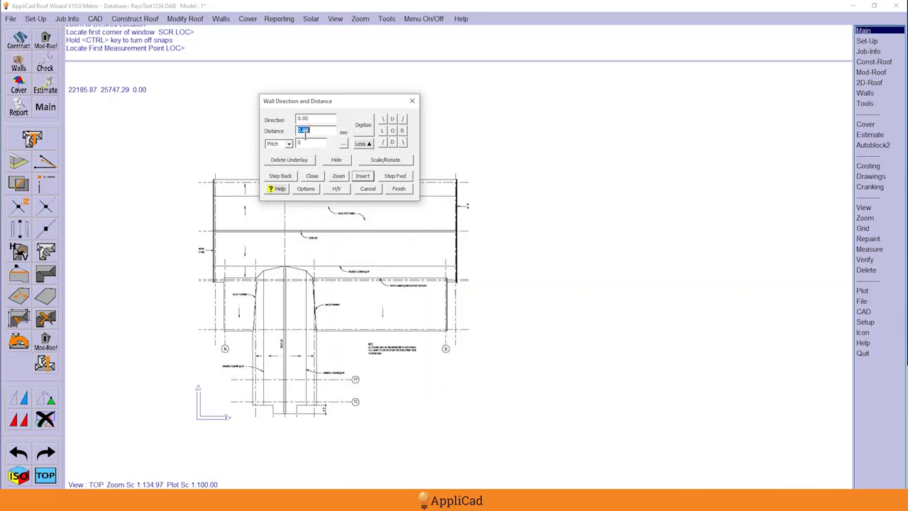
Set digitising Snap Line Angles to 45 with Snap Line Lengths 10.00 and accept
right_click(363, 127)
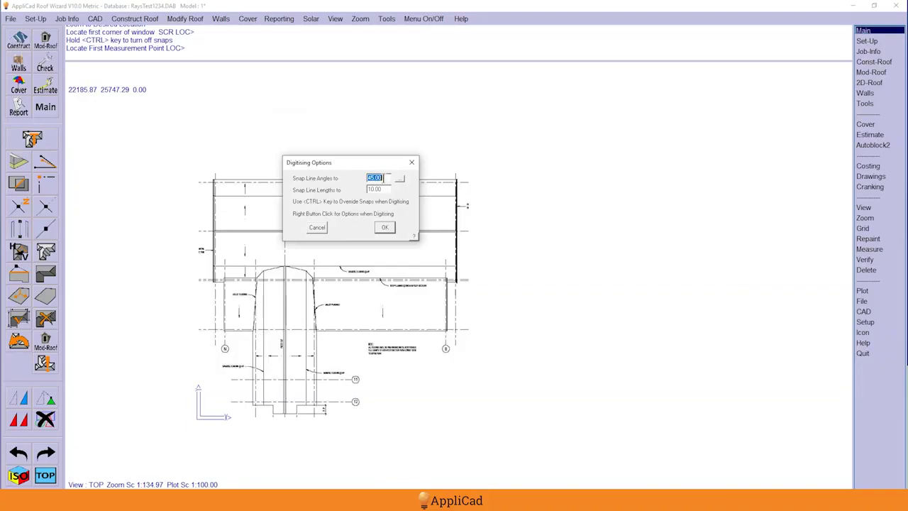
text(1)
key(BackSpace)
text(45)
double_click(383, 189)
click(383, 229)
Trace the top roof edge from the top-left corner to the right wall, fixing it as 30330
click(383, 228)
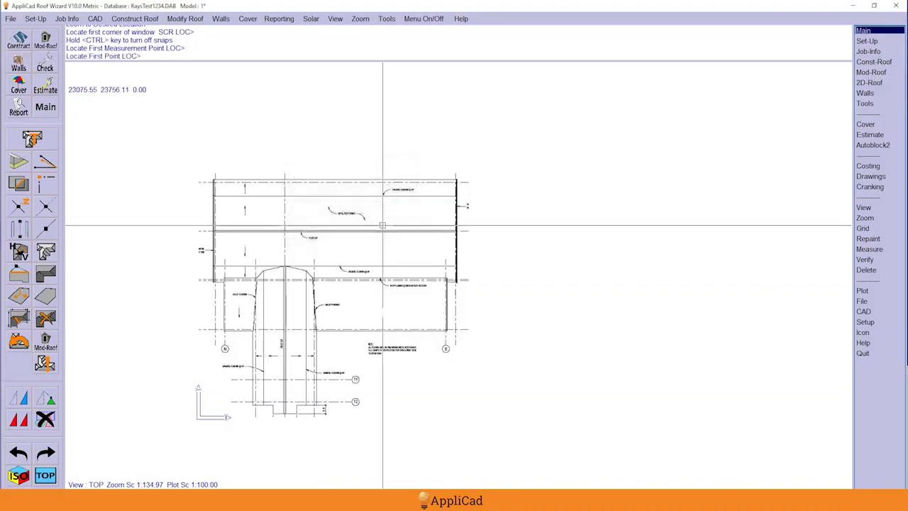
scroll(208, 211, up, 3)
scroll(208, 211, up, 4)
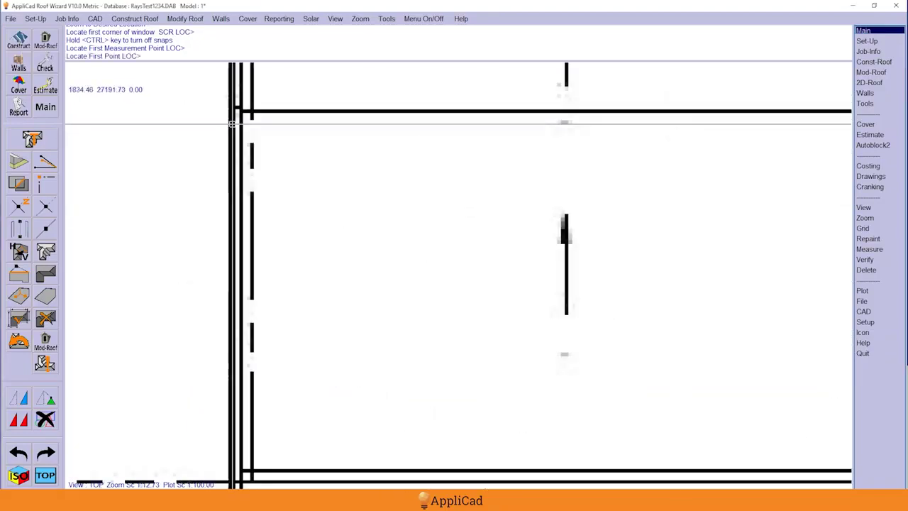
scroll(254, 145, up, 3)
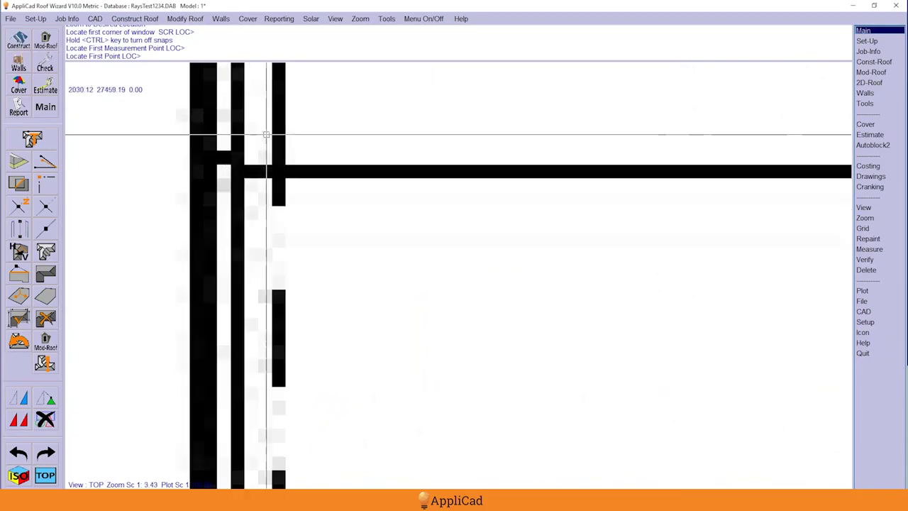
click(238, 171)
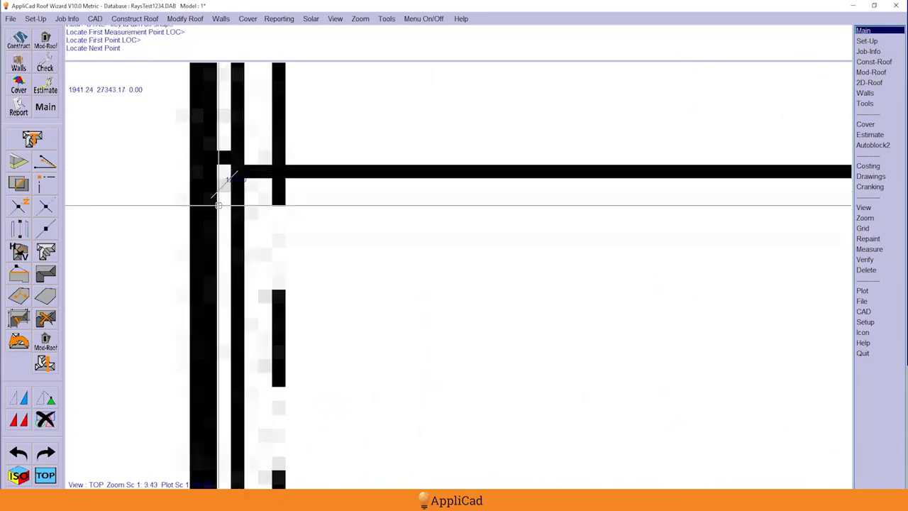
scroll(217, 173, down, 6)
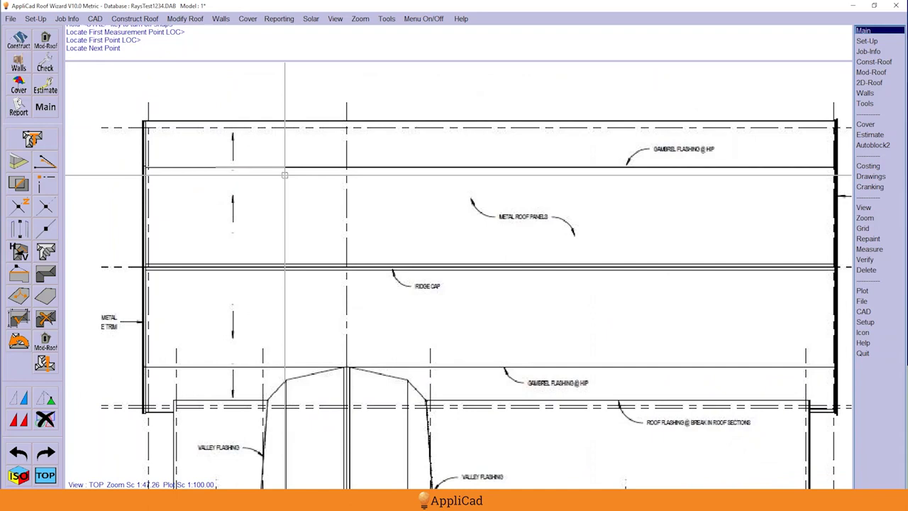
scroll(496, 167, down, 3)
scroll(535, 160, up, 5)
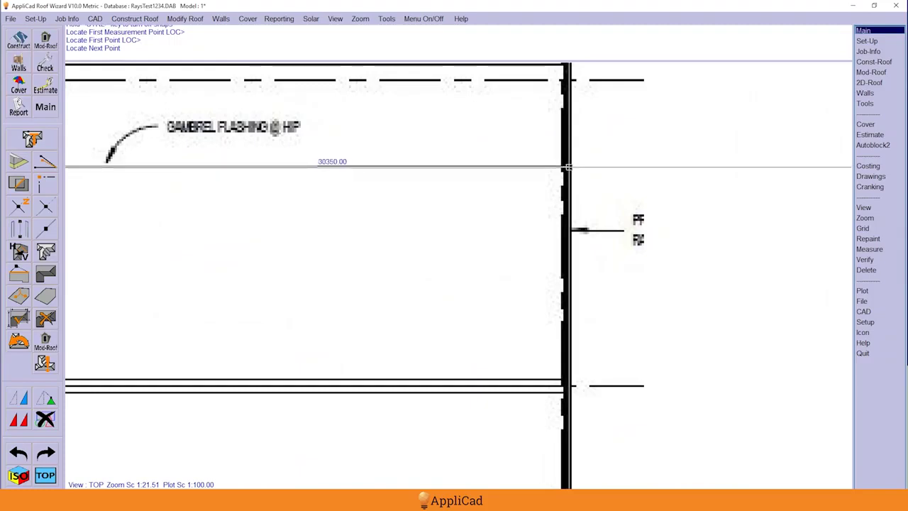
click(568, 167)
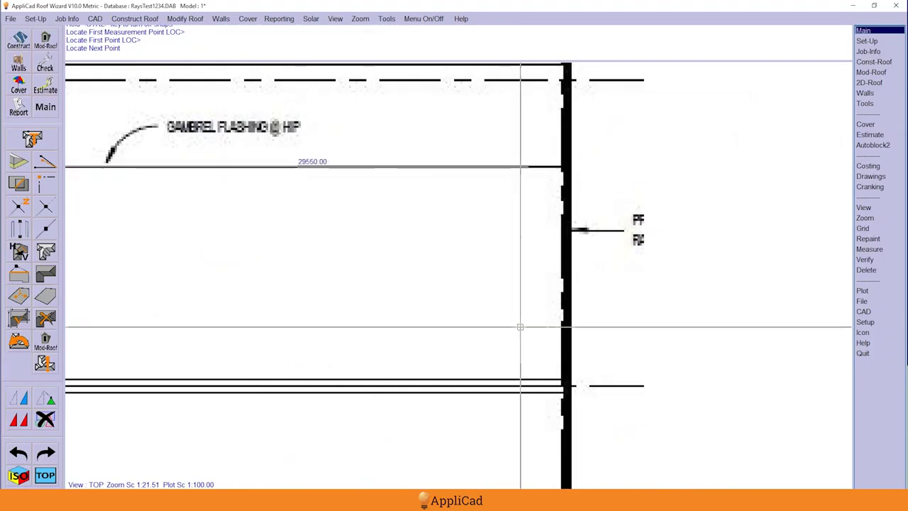
click(567, 167)
Zoom in on the top-right corner of the roof at the underlay's right wall
scroll(309, 110, down, 2)
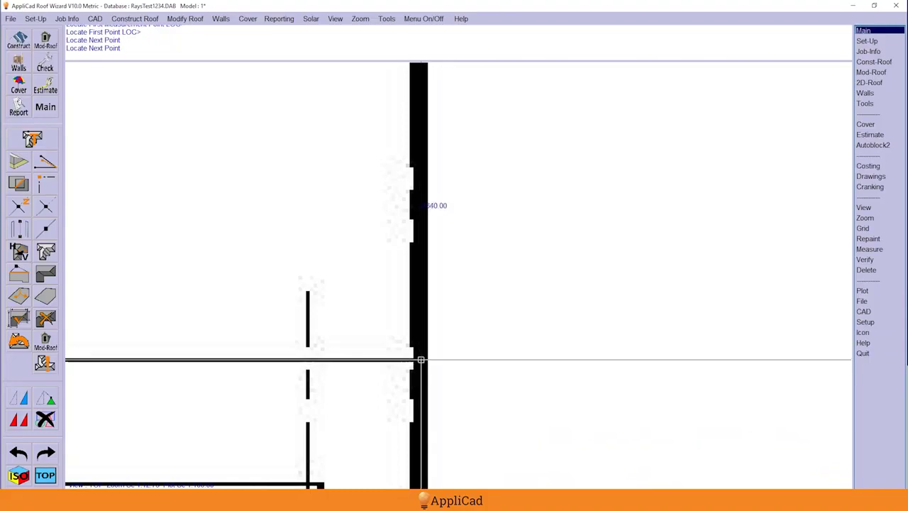
Fix the outline point at the right wall's top corner and resume tracing
click(420, 360)
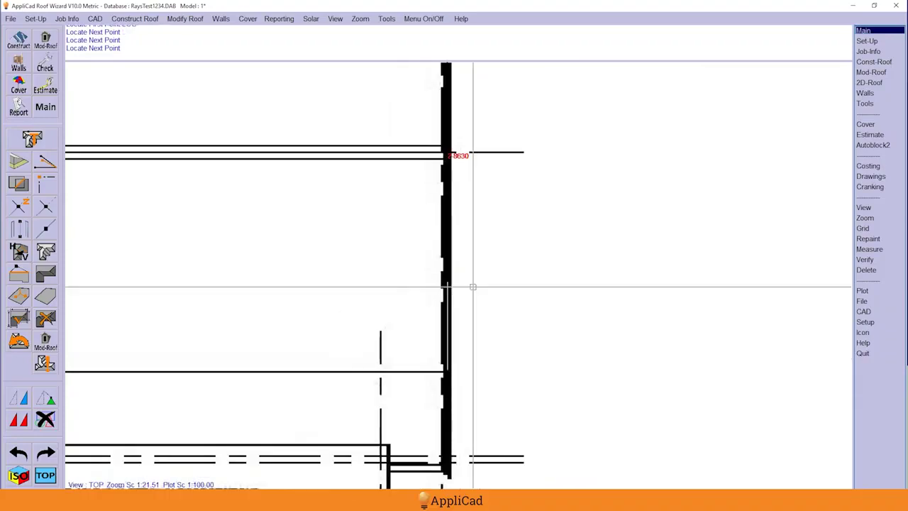
click(443, 362)
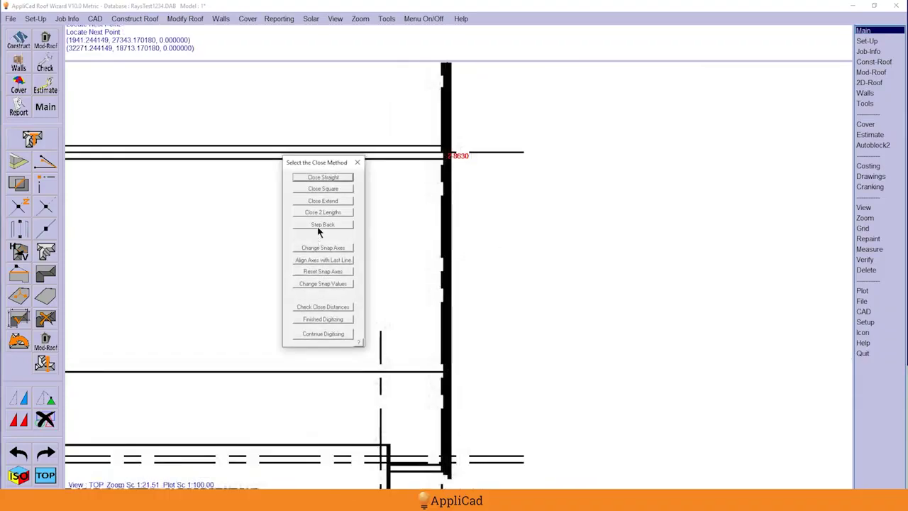
click(319, 229)
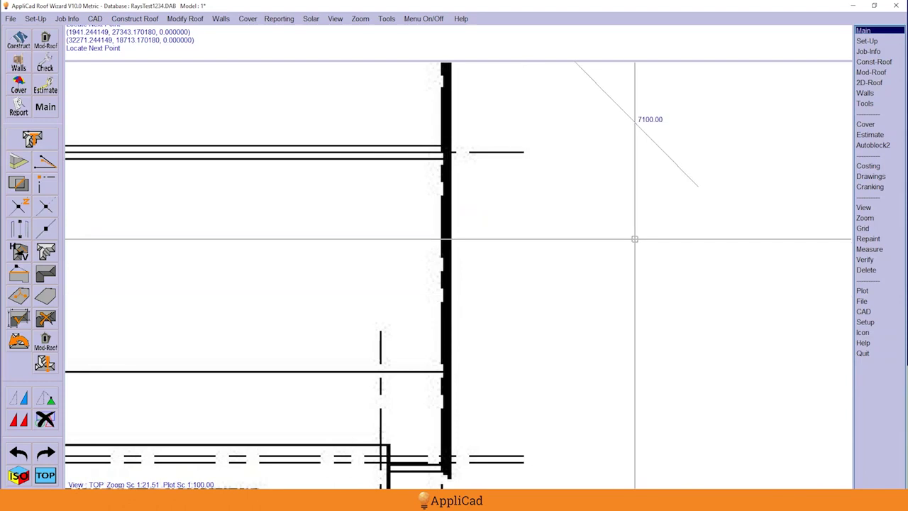
Trace the right-hand edge down the wall at exactly 8360 (d8360), then bring up the close options
scroll(608, 276, down, 3)
scroll(603, 286, down, 1)
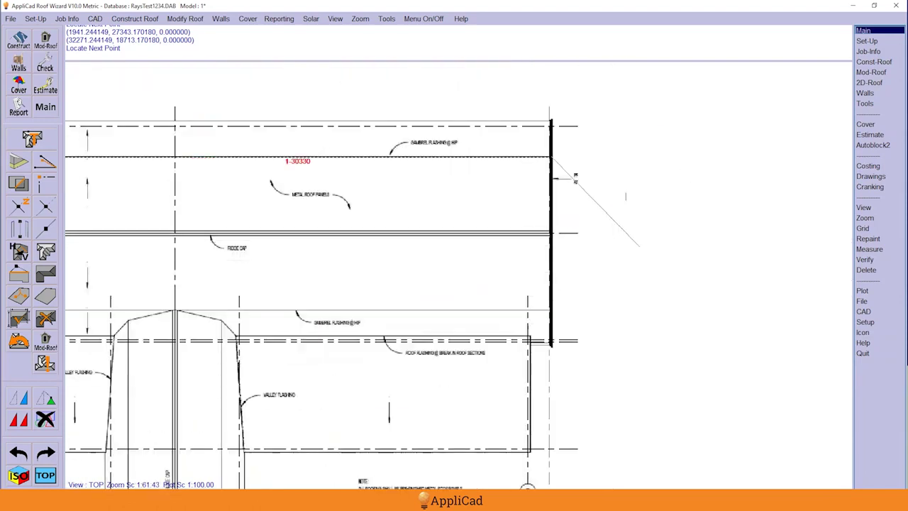
click(572, 312)
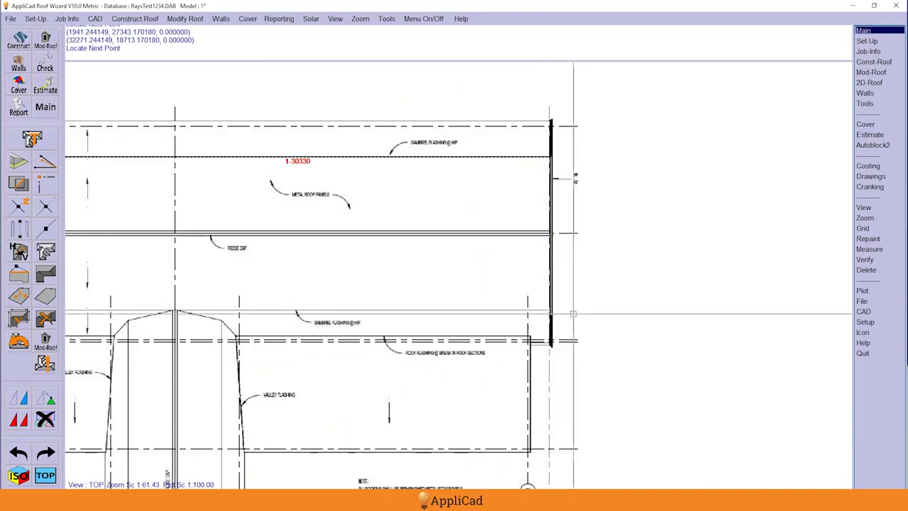
text(d8)
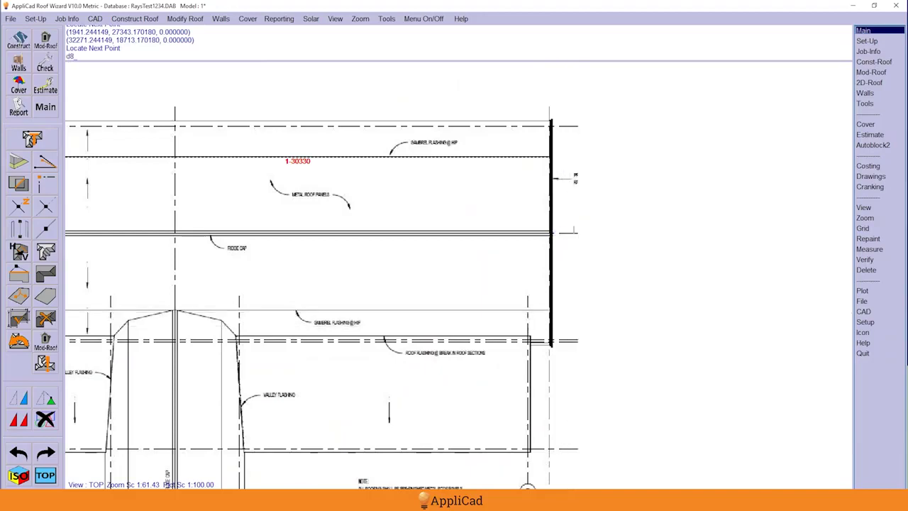
text(360)
key(Return)
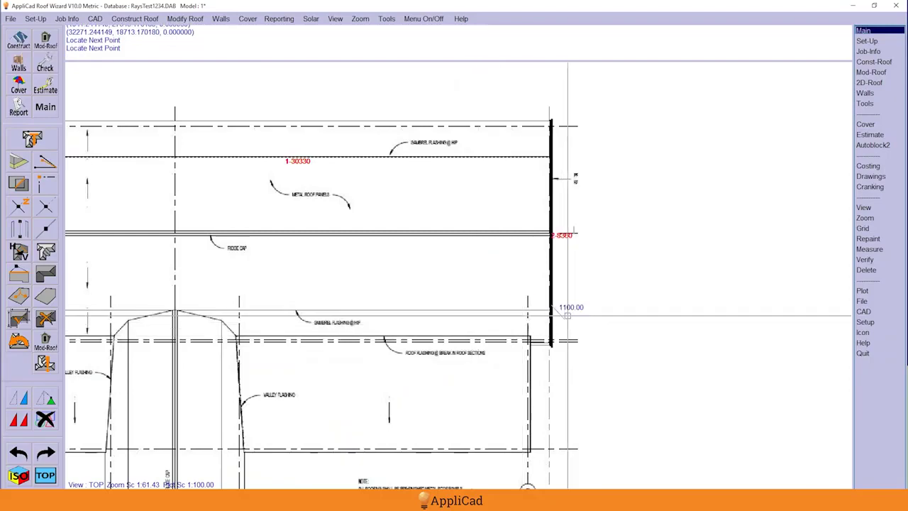
scroll(570, 313, down, 3)
scroll(570, 313, up, 6)
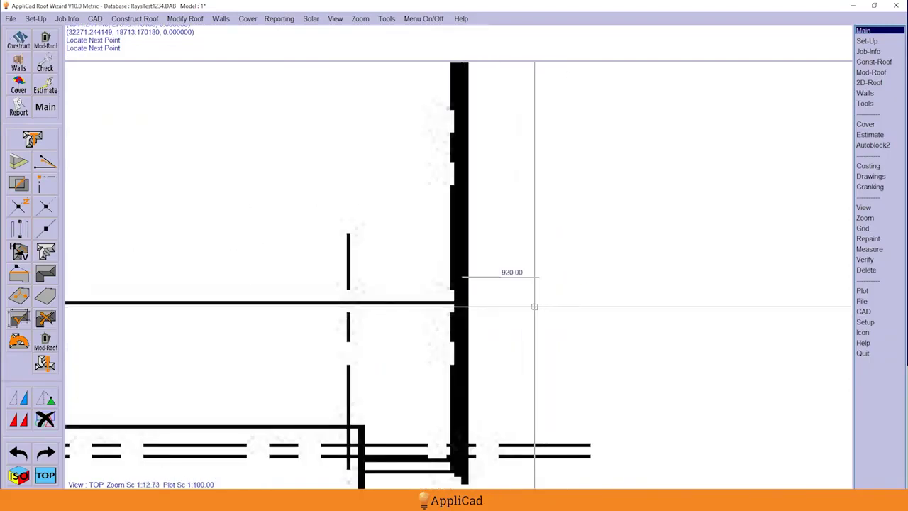
right_click(469, 296)
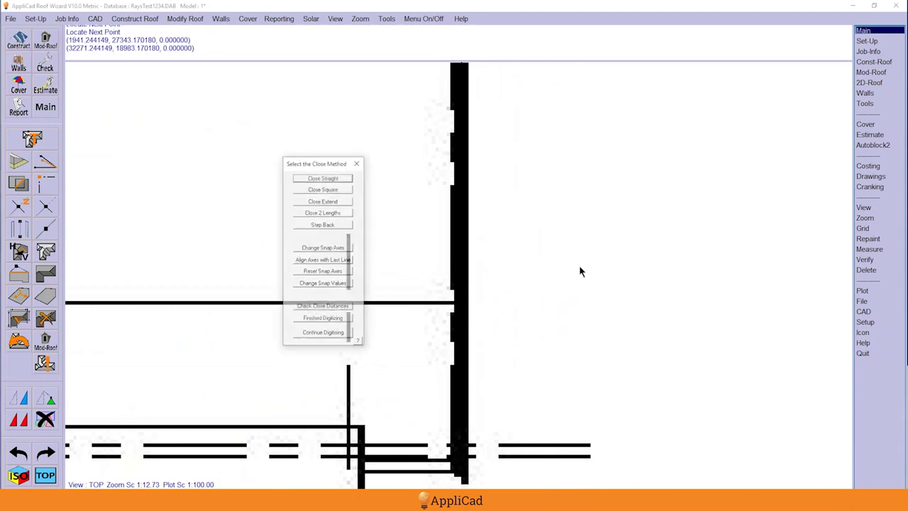
Step back and re-place the right-wall edge so it reads 2-8650, then reopen the close options
click(337, 226)
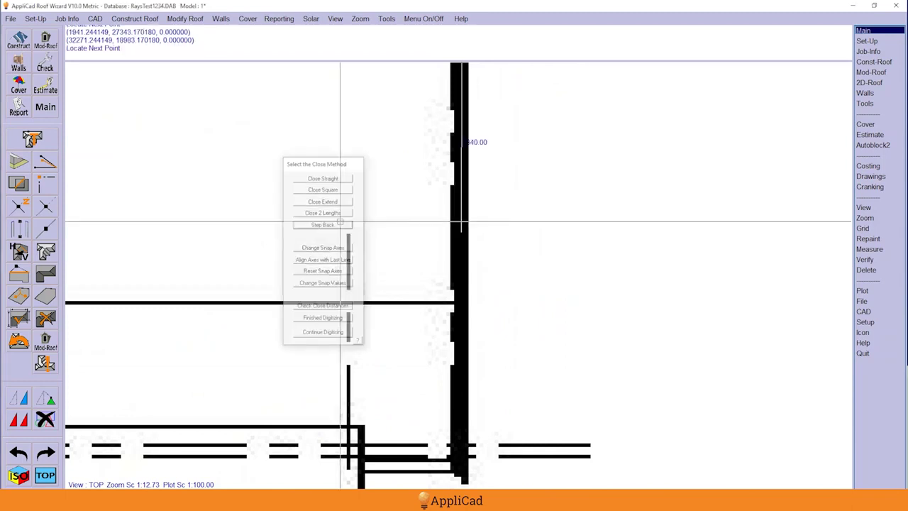
click(461, 302)
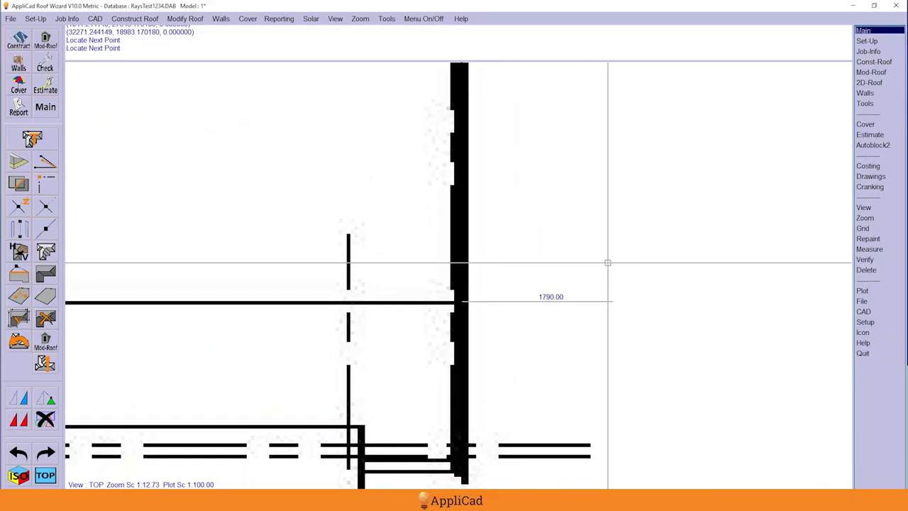
scroll(766, 180, down, 3)
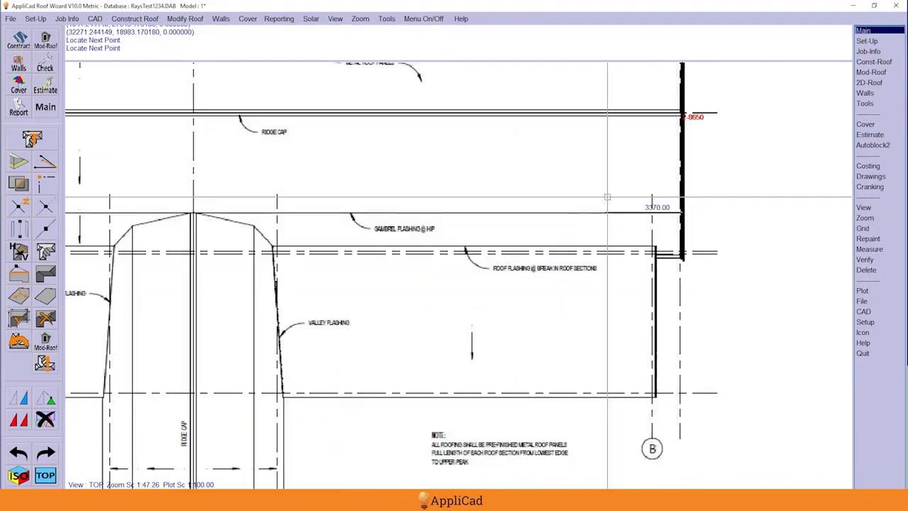
scroll(513, 278, down, 2)
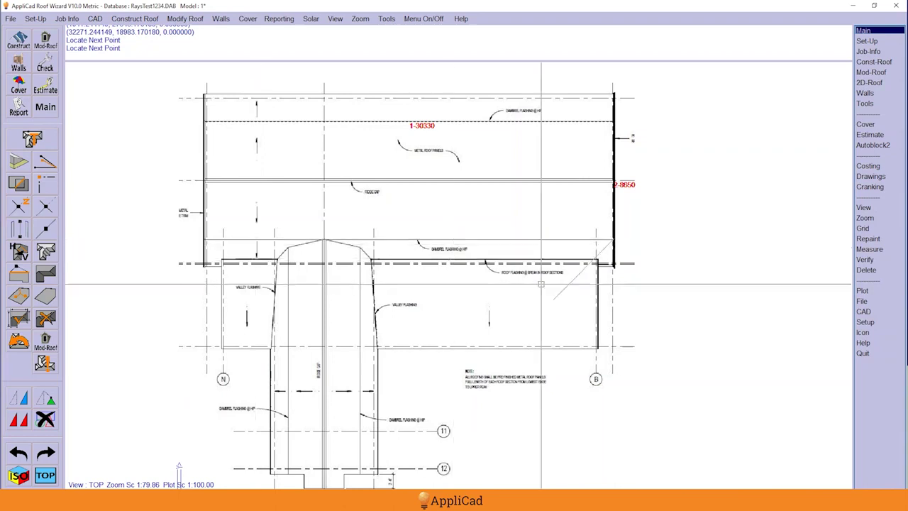
scroll(604, 226, up, 5)
scroll(605, 227, down, 5)
scroll(617, 234, up, 3)
scroll(666, 244, down, 3)
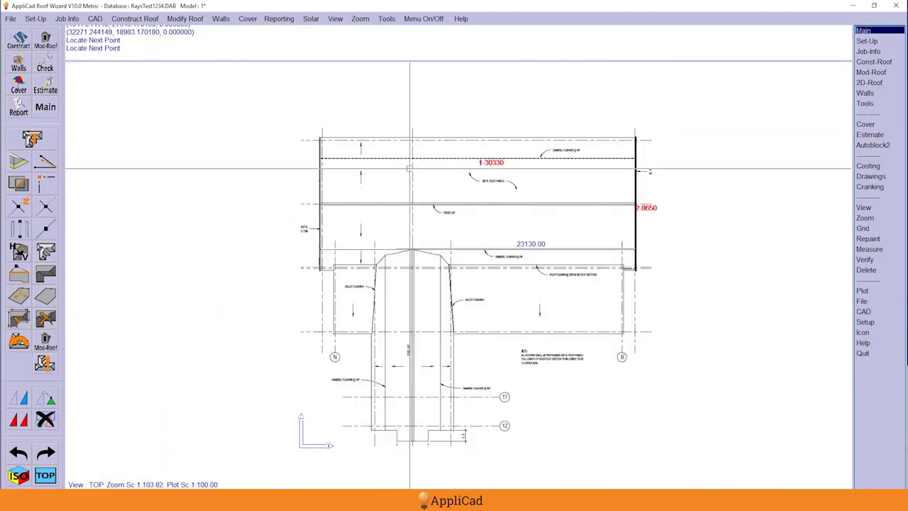
right_click(547, 218)
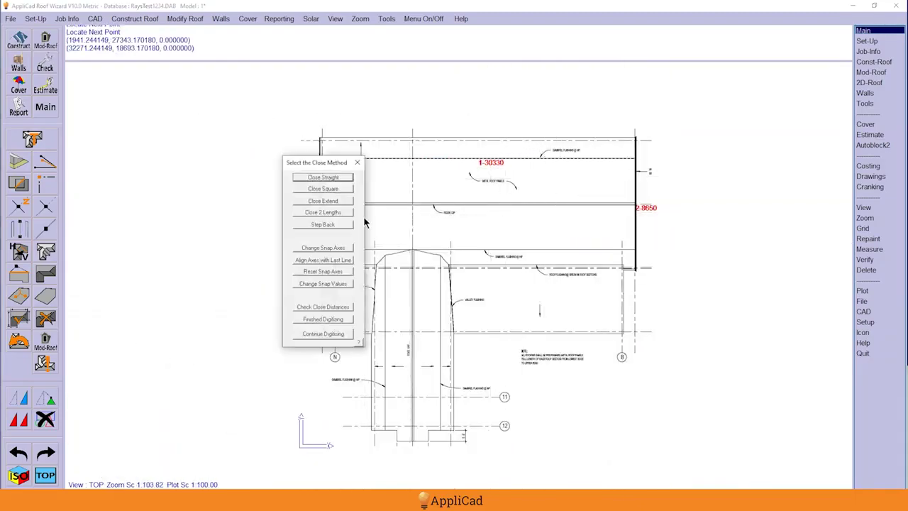
Close the outline square with the 3-30330 edge and change Single Slope Roof to Pitched Roof
click(312, 189)
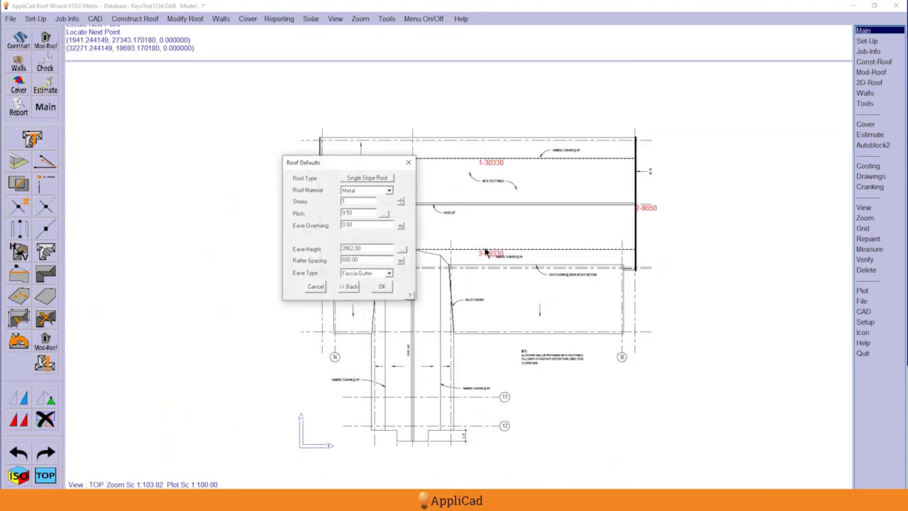
click(376, 178)
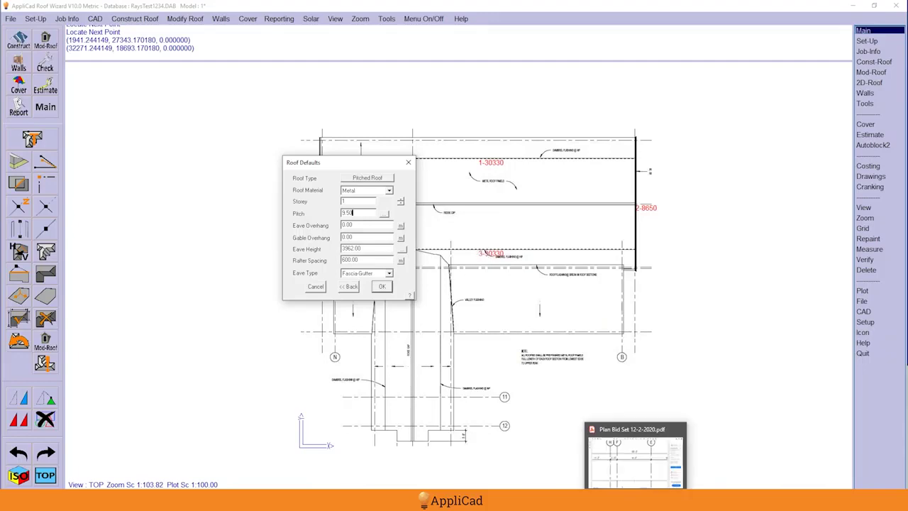
Bring Acrobat forward and scroll to page 7's West Building Elevation with its gambrel roof
click(637, 454)
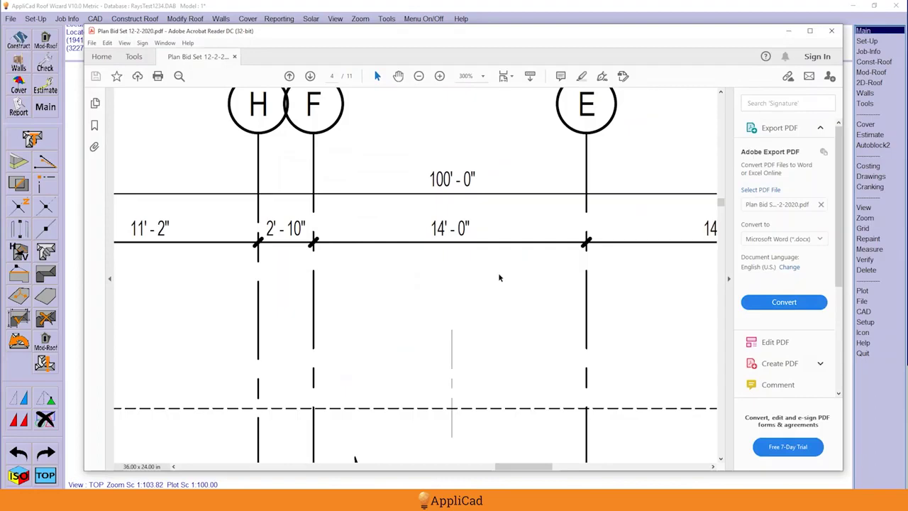
scroll(500, 278, down, 2)
ctrl+scroll(488, 268, down, 3)
scroll(488, 268, down, 5)
scroll(488, 267, down, 10)
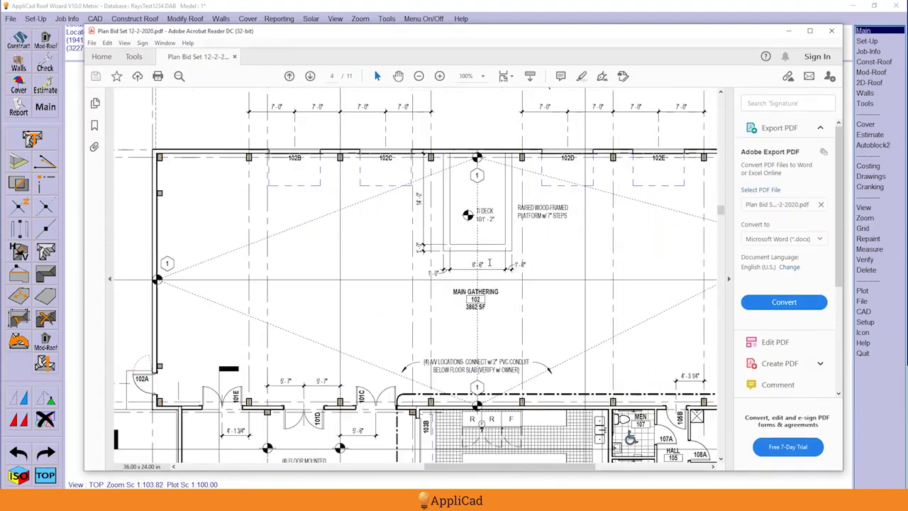
scroll(488, 267, down, 2)
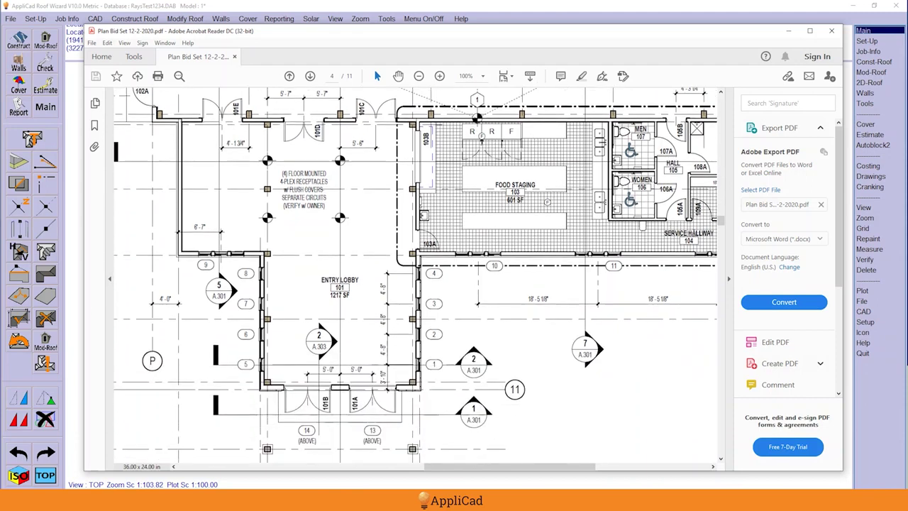
drag(721, 225, 721, 318)
ctrl+scroll(566, 424, down, 3)
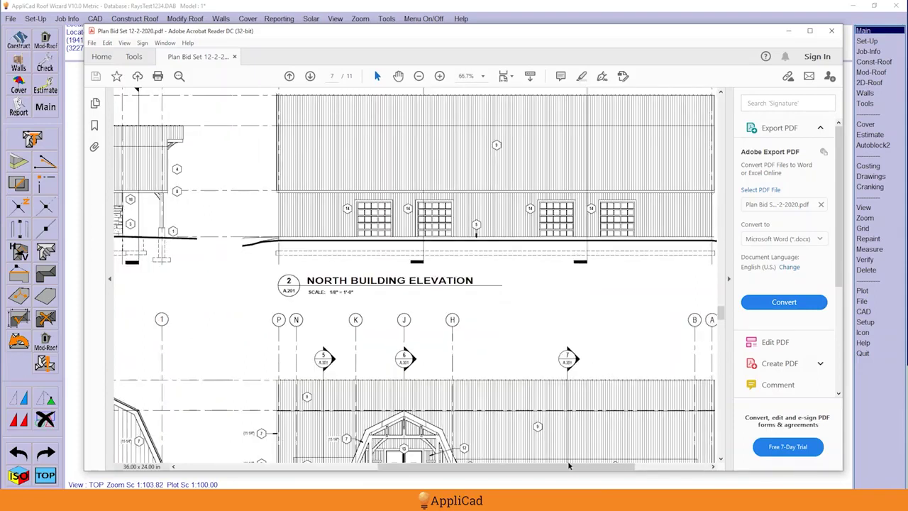
mouse_move(571, 468)
mouse_down()
mouse_move(433, 471)
mouse_move(405, 483)
mouse_up()
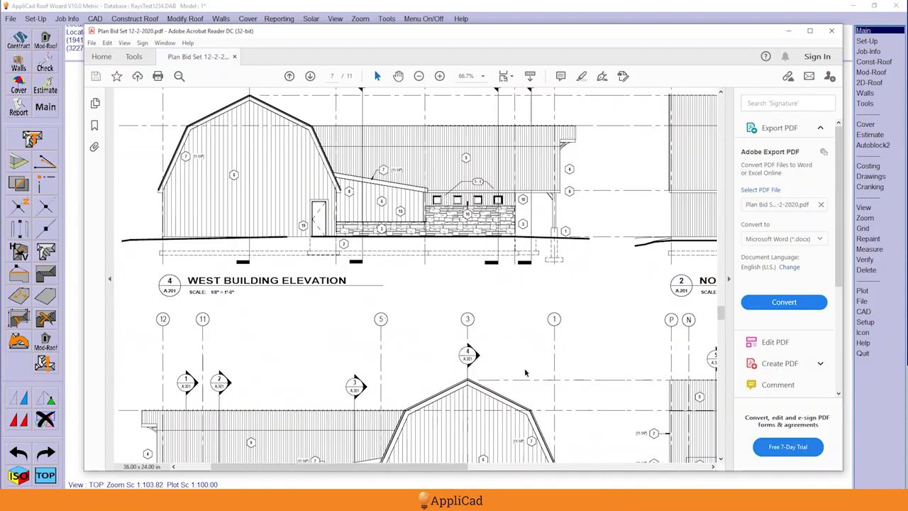
scroll(526, 371, down, 1)
scroll(527, 372, up, 2)
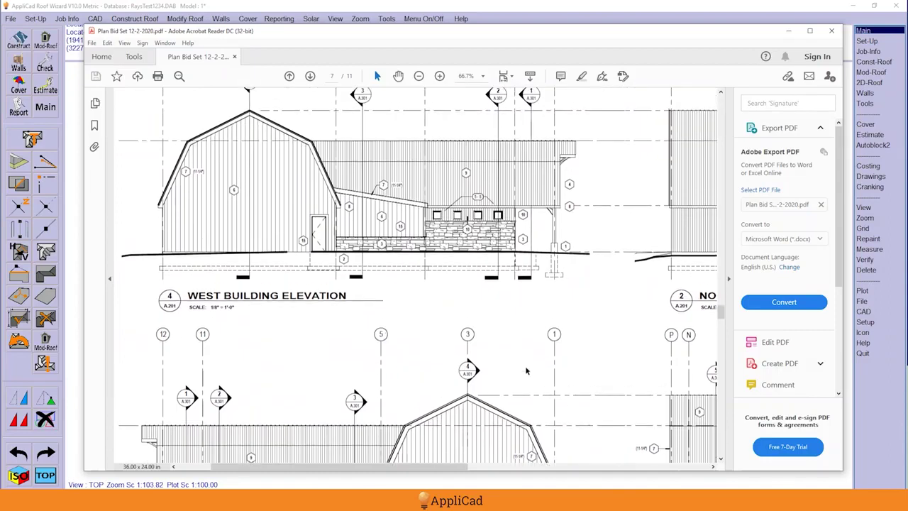
scroll(526, 372, up, 1)
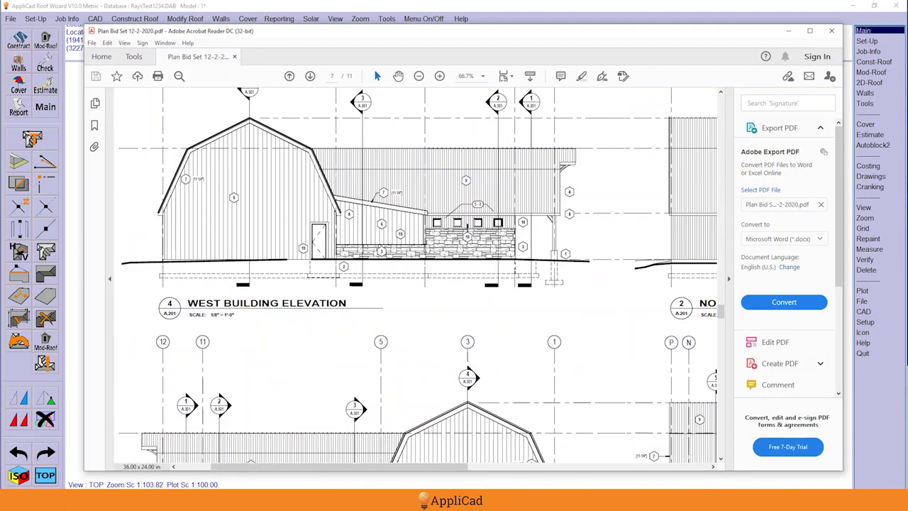
Snip the west elevation drawing, then minimize Snip & Sketch and Acrobat to reveal Roof Defaults
click(208, 95)
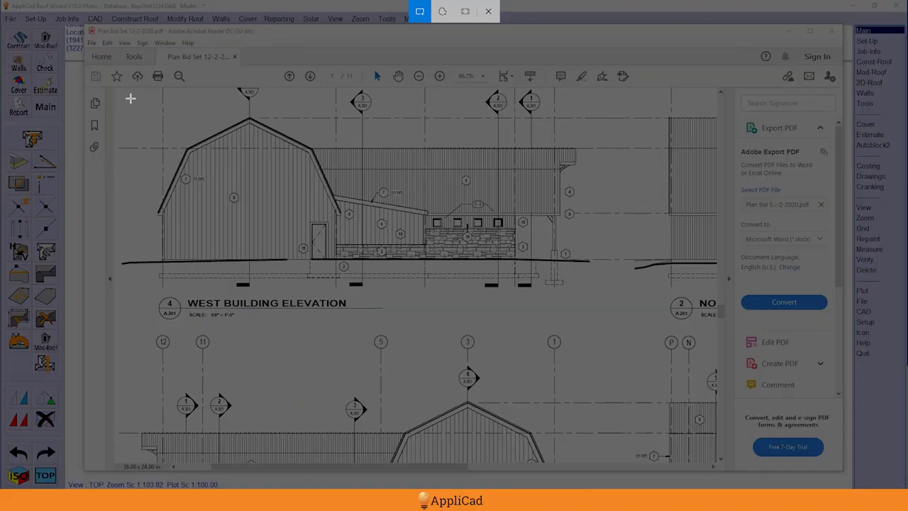
mouse_move(131, 98)
mouse_down()
mouse_move(478, 268)
mouse_move(604, 298)
mouse_move(603, 284)
mouse_up()
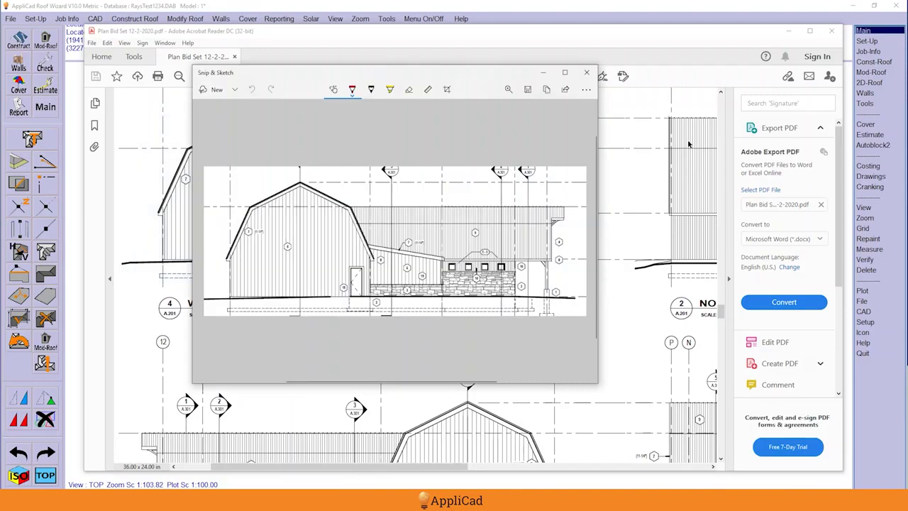
click(545, 75)
click(788, 31)
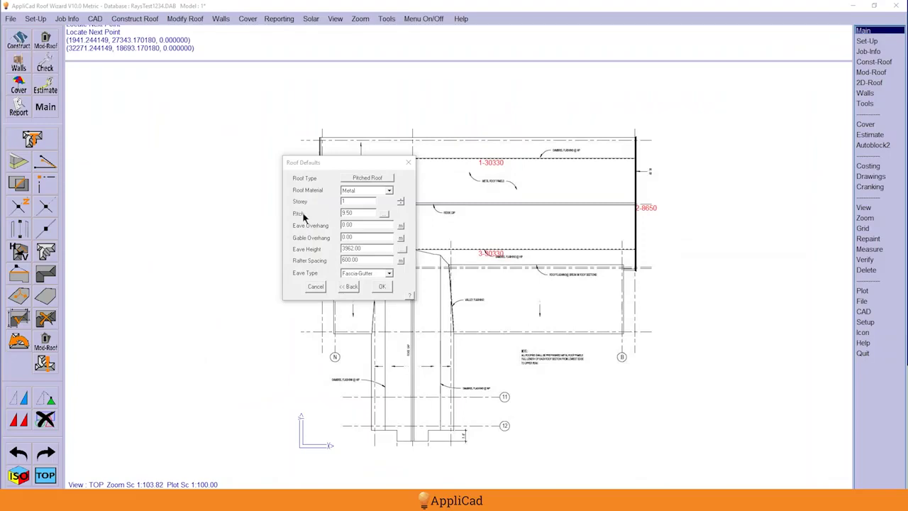
Paste the captured elevation into the Measure Pitch/Slope from Image dialog
click(386, 215)
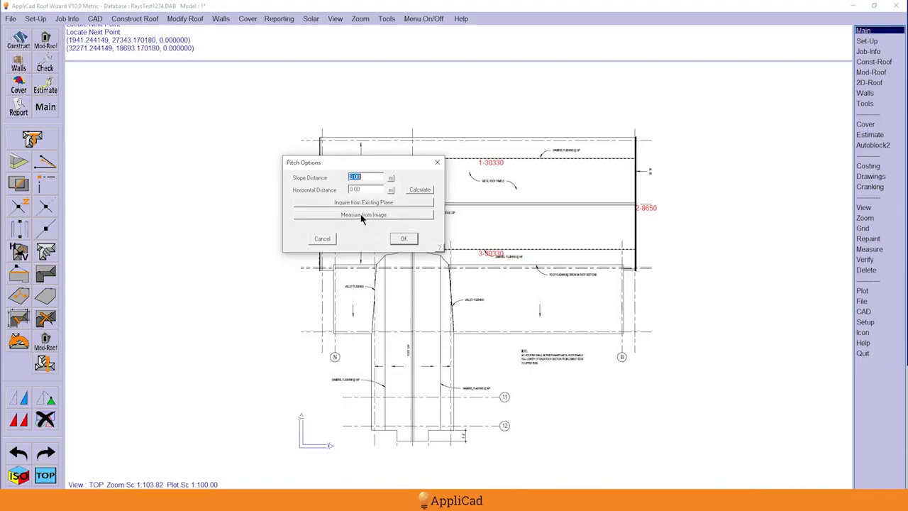
click(363, 215)
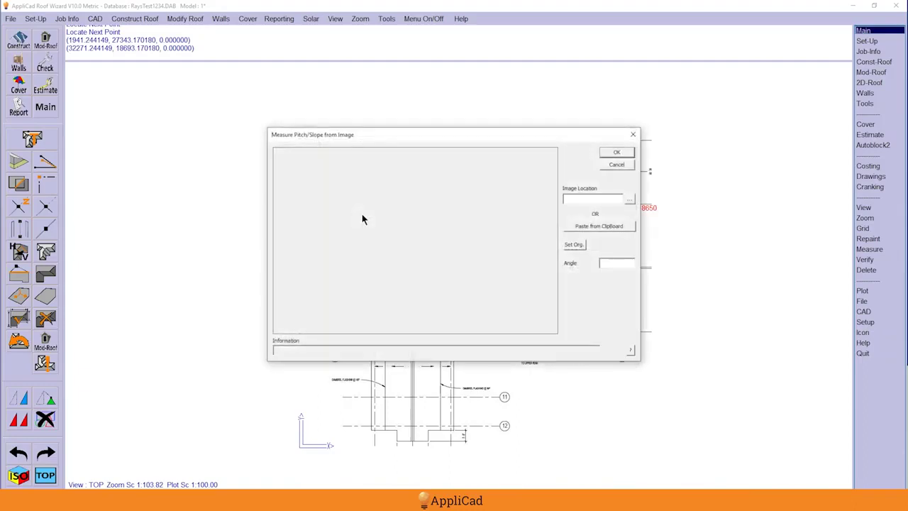
click(600, 227)
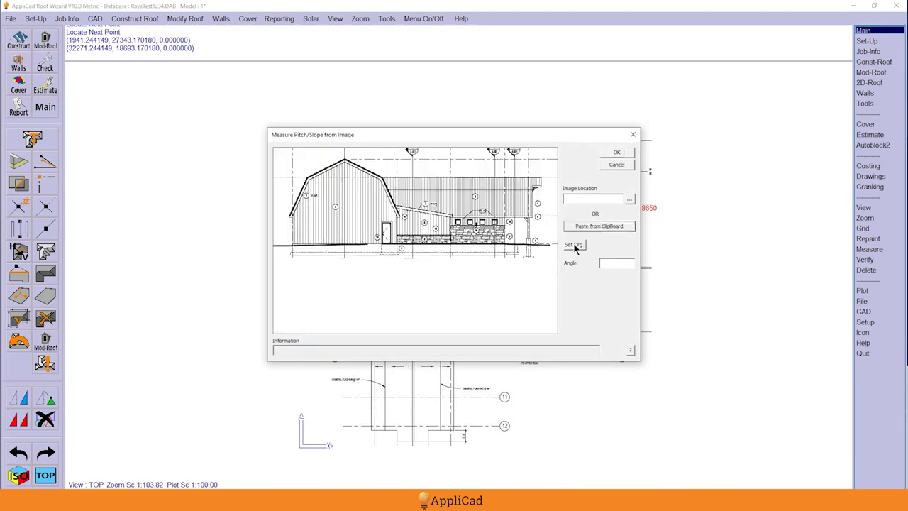
Set the angle origin at the barn's left roof edge and run a horizontal base line right
click(574, 246)
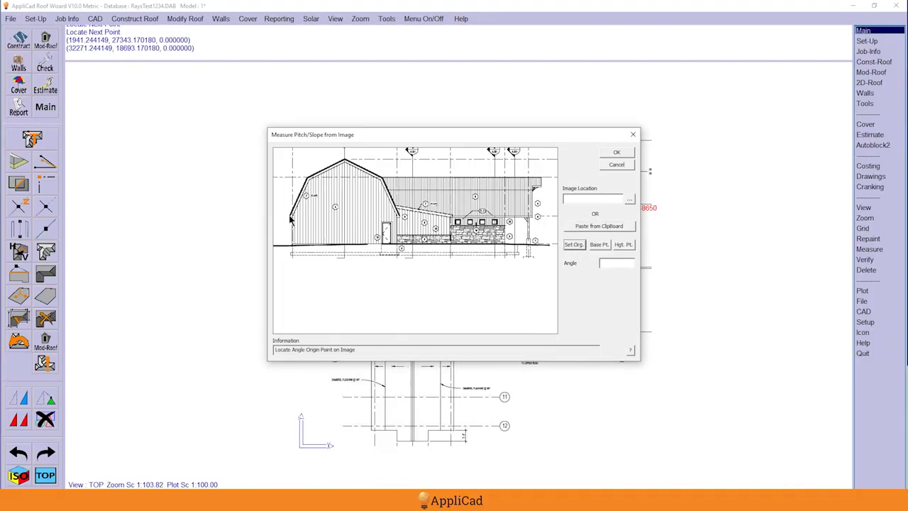
click(290, 215)
click(599, 244)
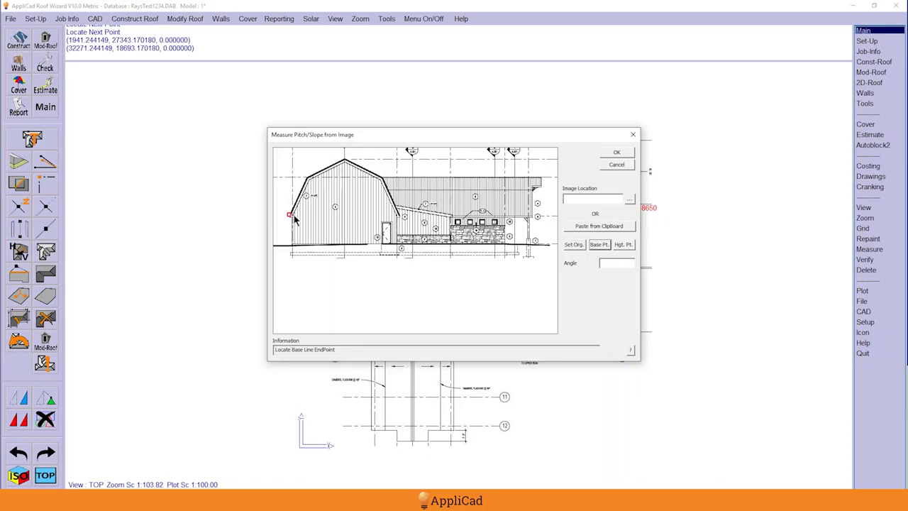
click(531, 215)
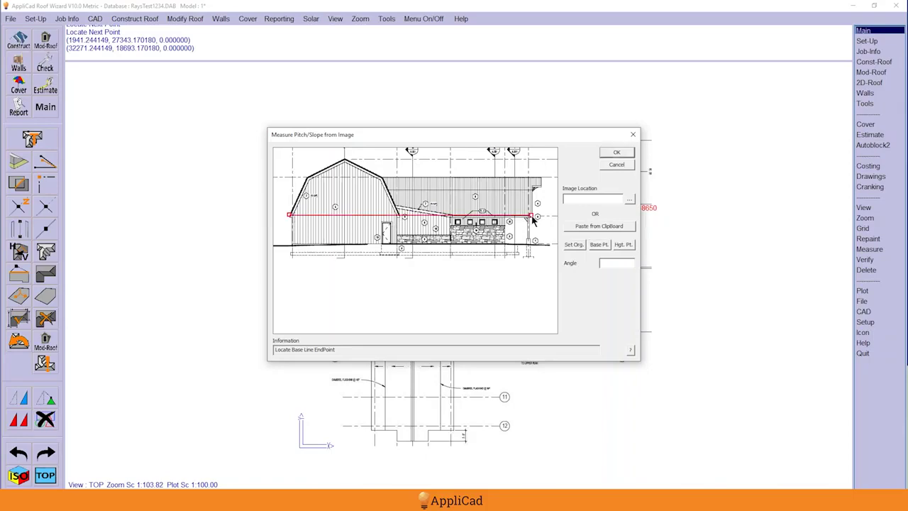
Place a first pitch endpoint, then reset the origin and horizontal base line on the upper roof edge
click(623, 244)
click(317, 153)
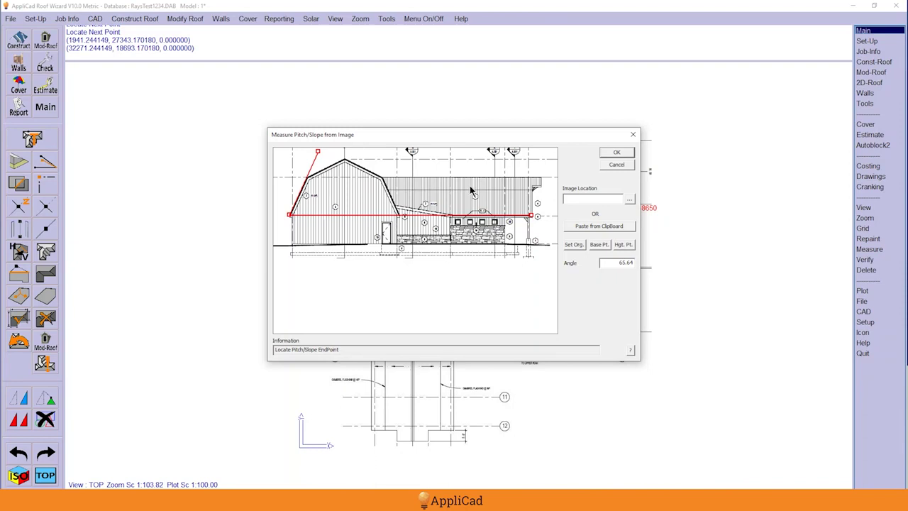
click(573, 244)
click(307, 176)
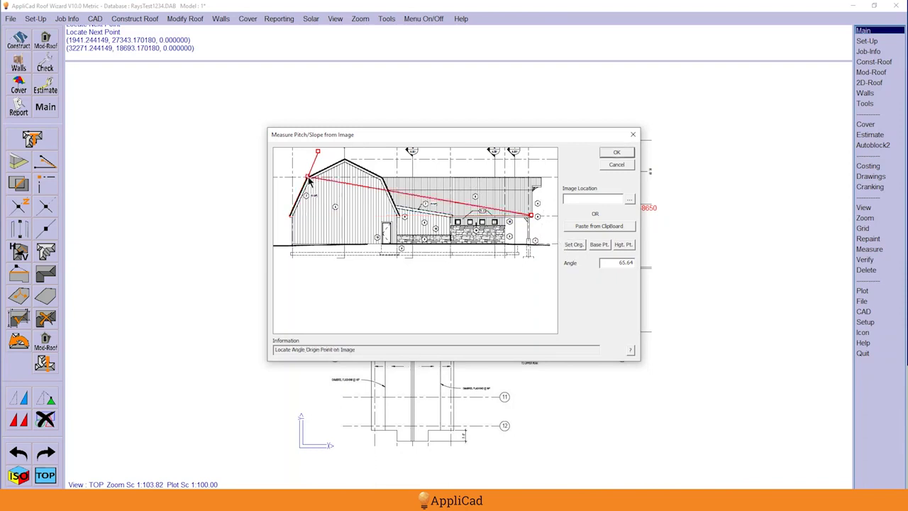
click(604, 247)
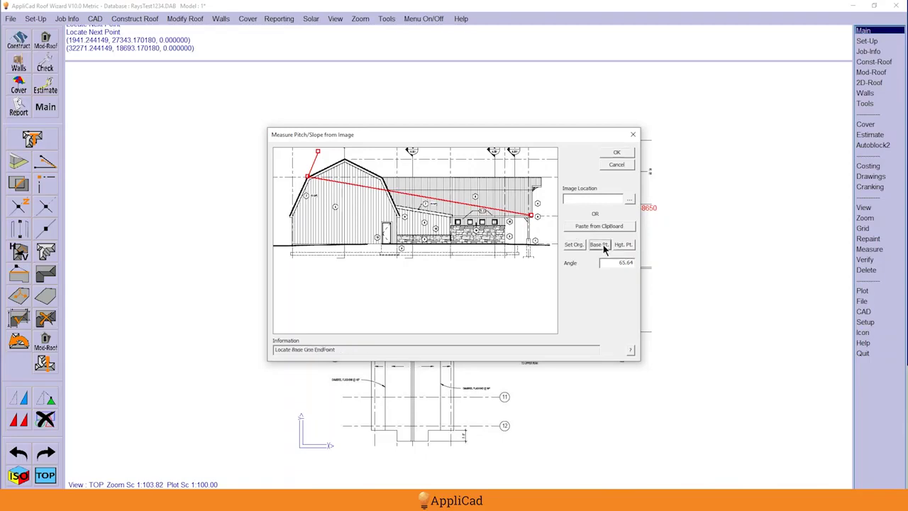
click(540, 177)
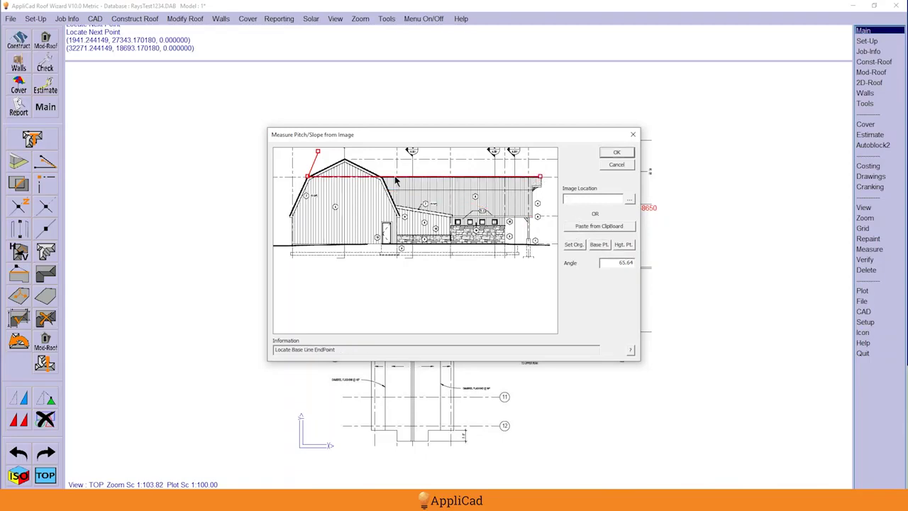
Place the pitch endpoint along the upper roof slope until the angle reads 26.57
click(622, 244)
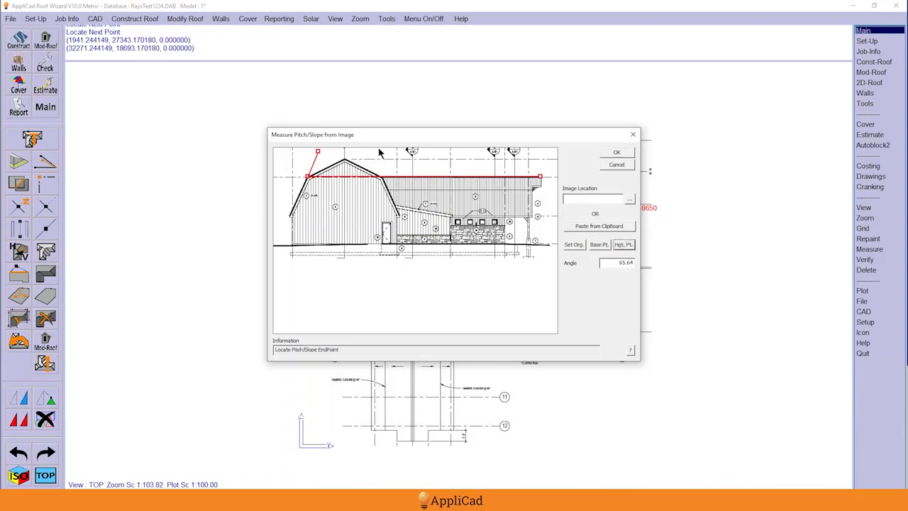
click(360, 151)
click(365, 151)
click(368, 151)
click(366, 151)
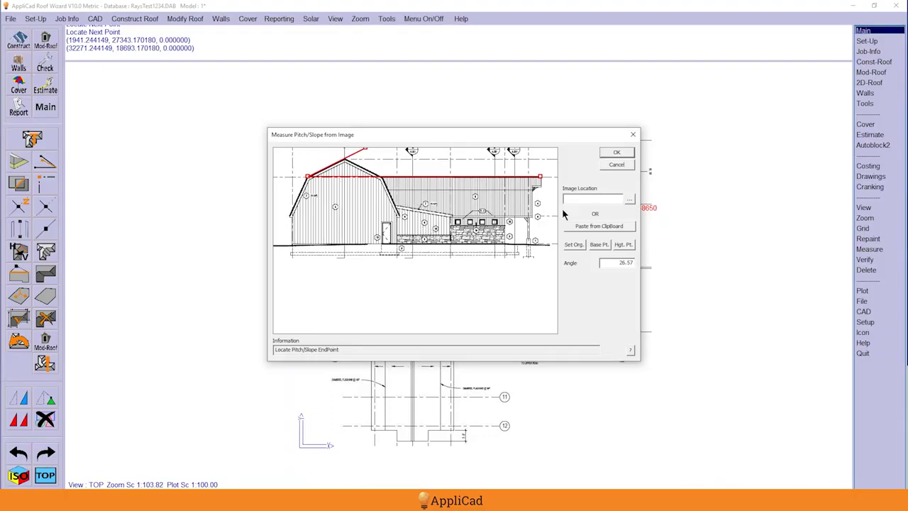
Set a new origin at the lower roof's end and run the base line left to the wall
click(574, 244)
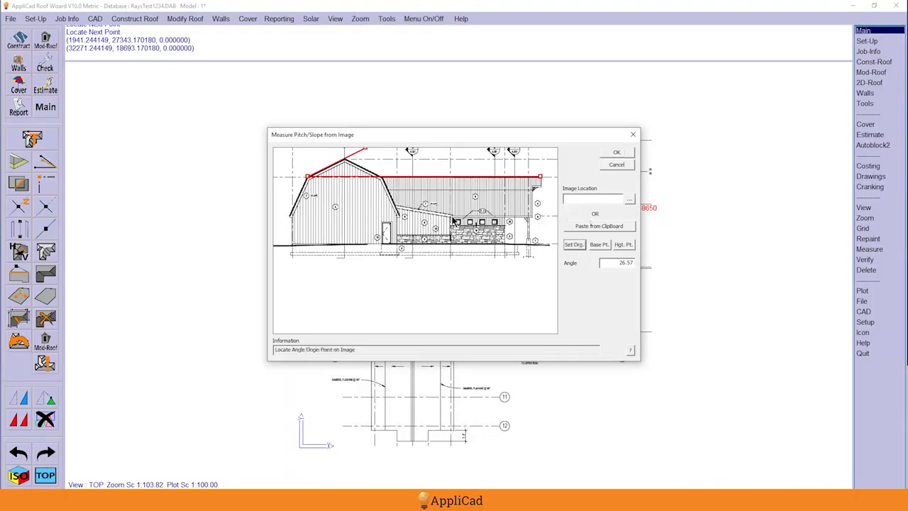
click(453, 215)
click(598, 244)
click(289, 215)
click(623, 244)
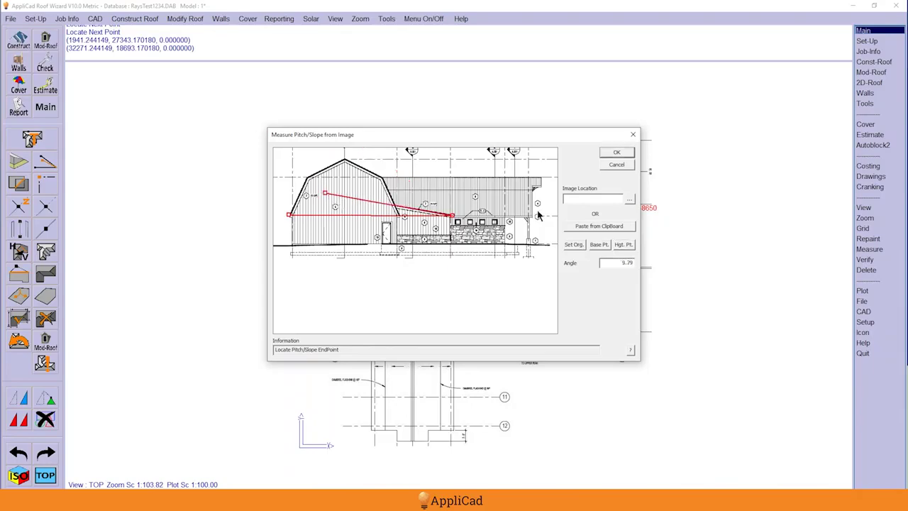
Re-place the base line end and origin, then the pitch endpoint on the lower slope for 9.40
click(599, 244)
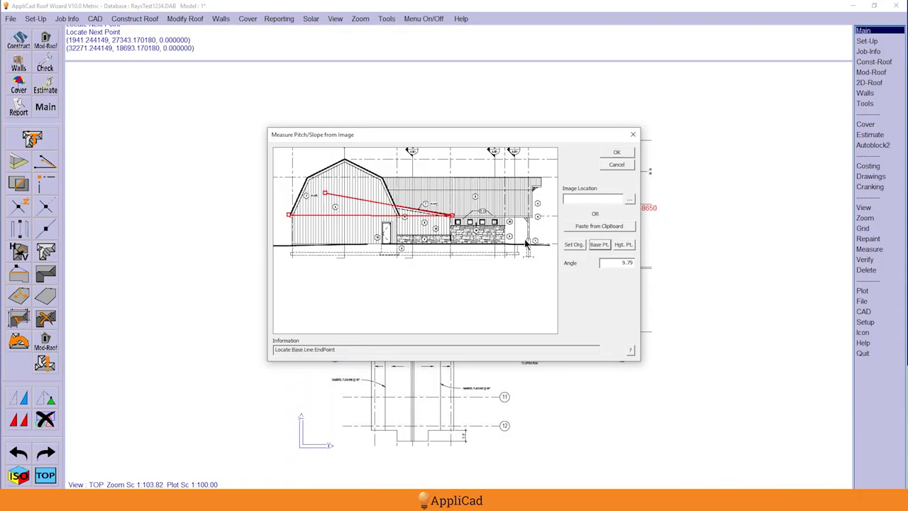
click(290, 216)
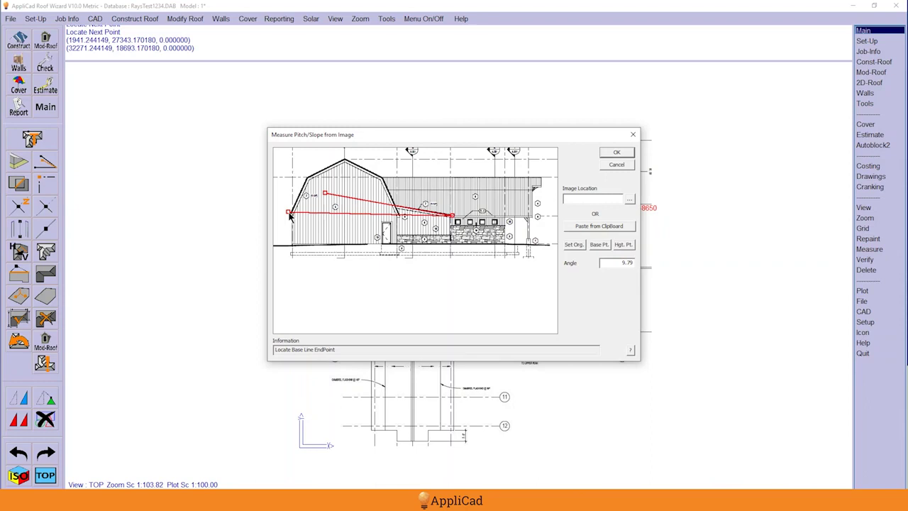
click(290, 213)
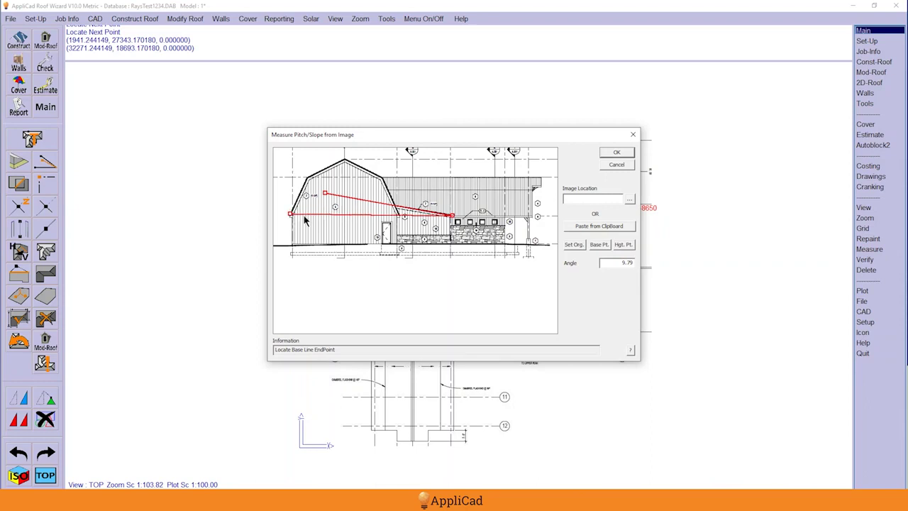
click(573, 245)
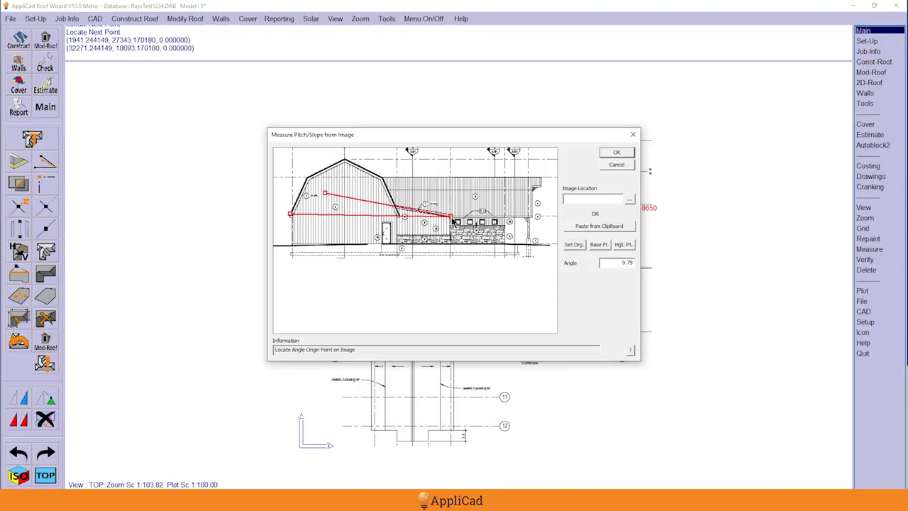
click(623, 245)
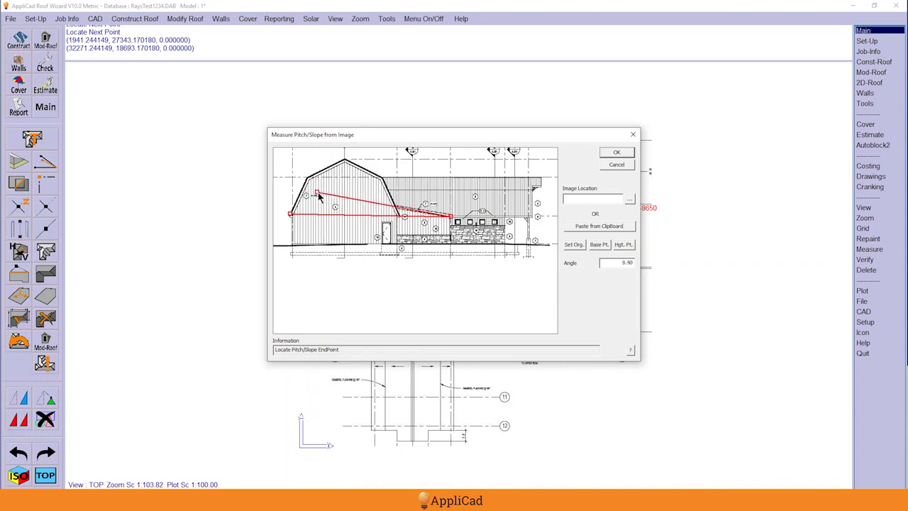
click(317, 194)
Accept the measured pitch, then set Pitch to 26.5 and Eave Height to 8000 in Roof Defaults
click(617, 154)
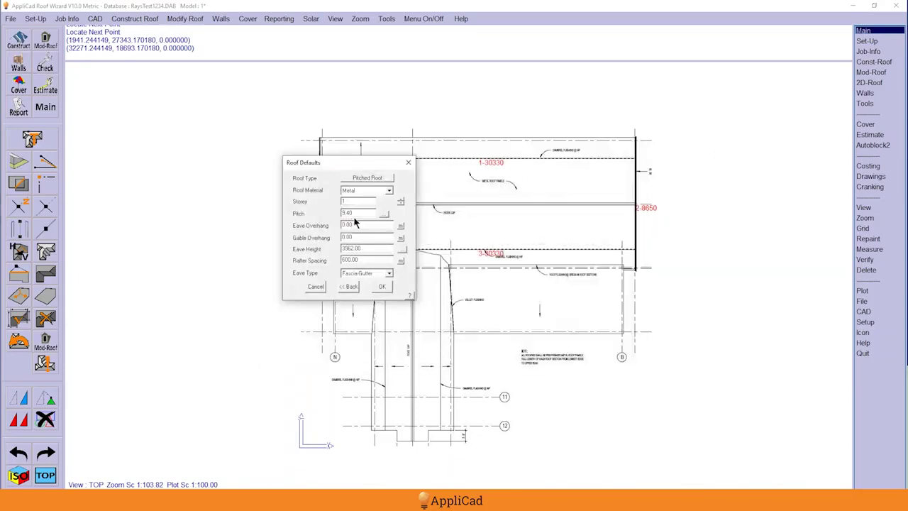
drag(355, 213, 338, 213)
text(26.5)
double_click(365, 248)
text(8000)
click(385, 288)
Define vertical planes from two gable wall lines and generate the shaded roof planes
click(363, 181)
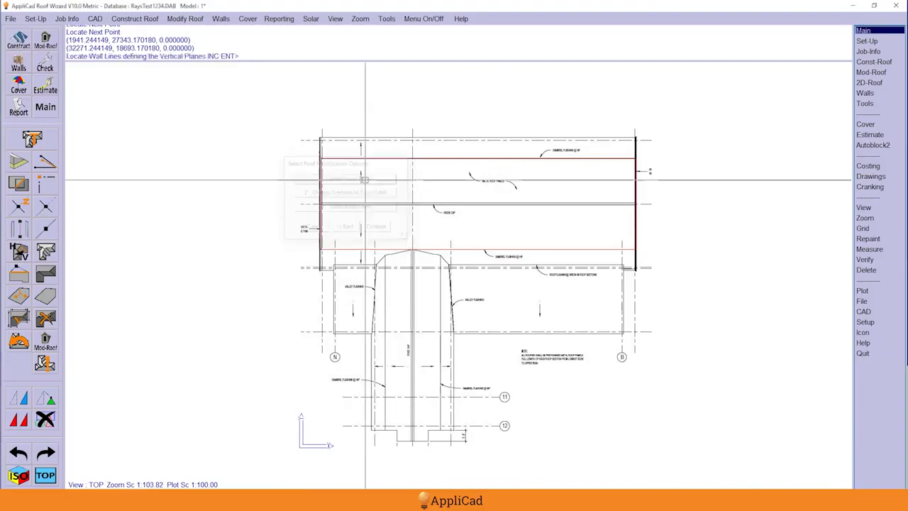
click(320, 182)
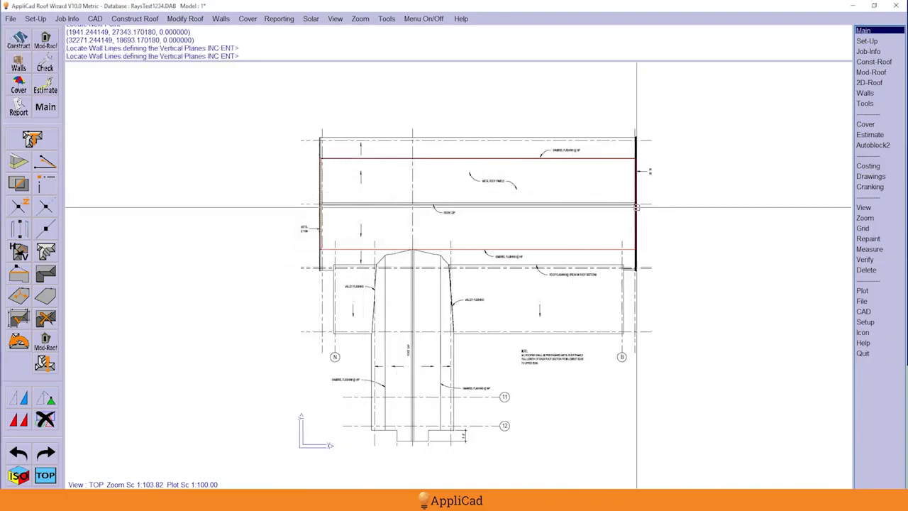
click(636, 208)
key(Return)
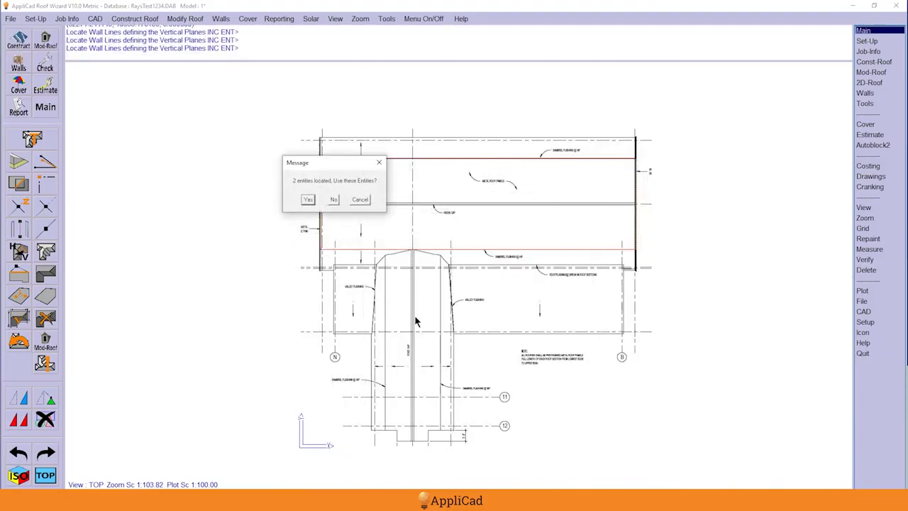
key(Return)
click(377, 227)
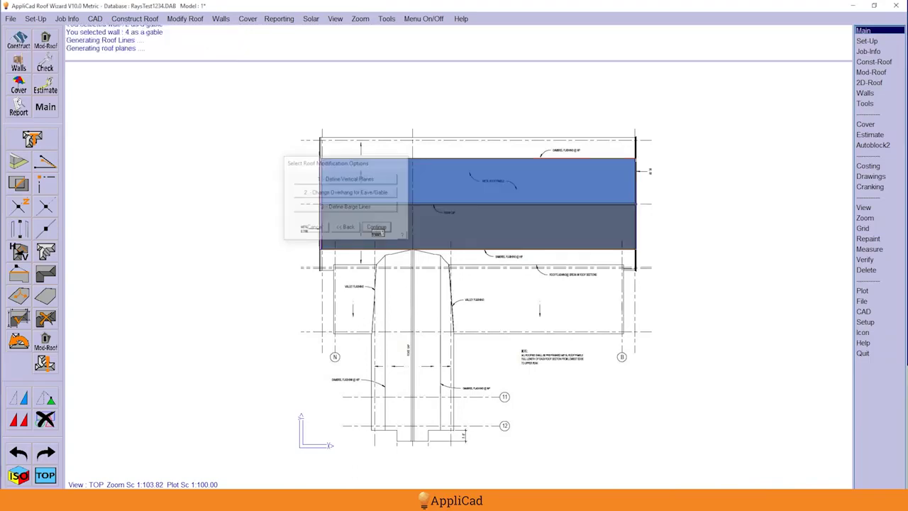
key(Return)
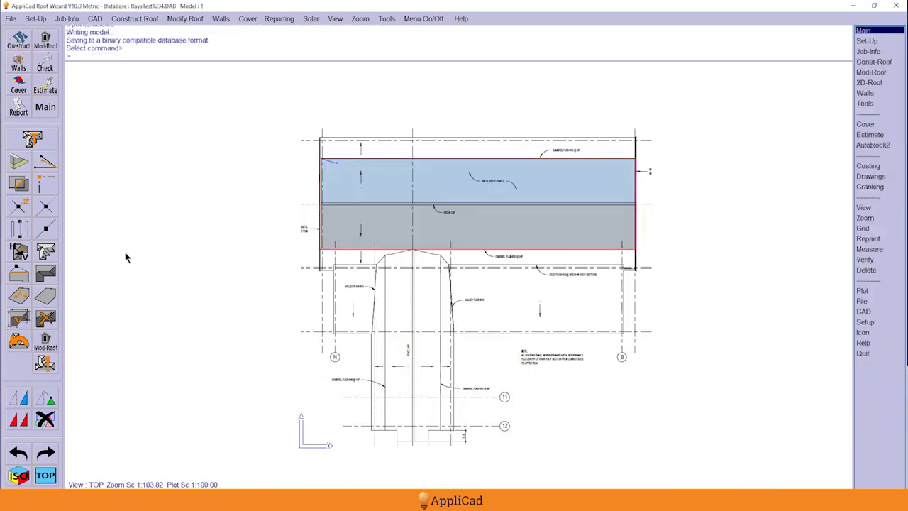